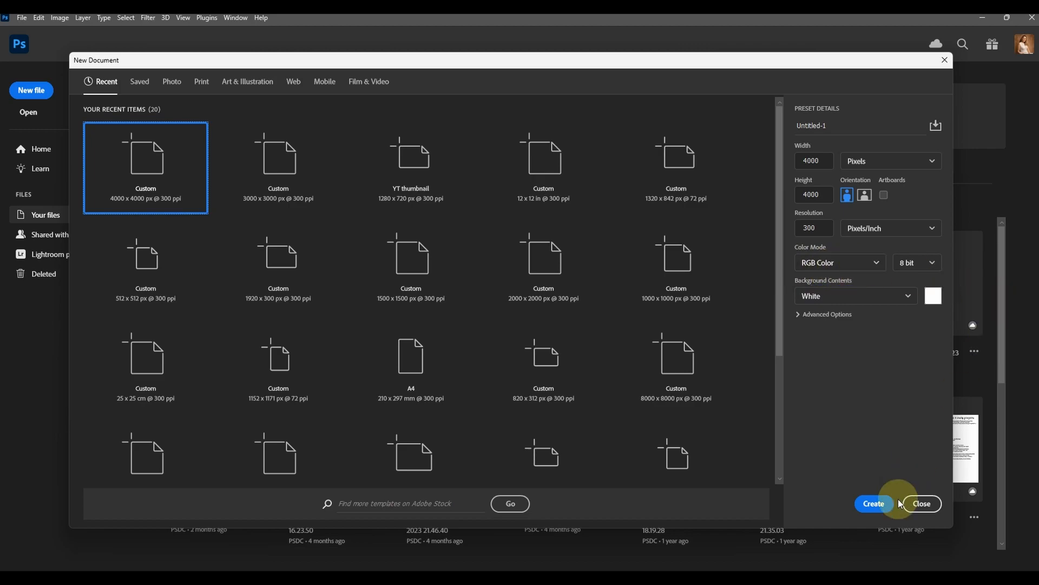
Create a white 4000 x 4000 px RGB document at 300 ppi and turn on Pattern Preview
left_click(882, 504)
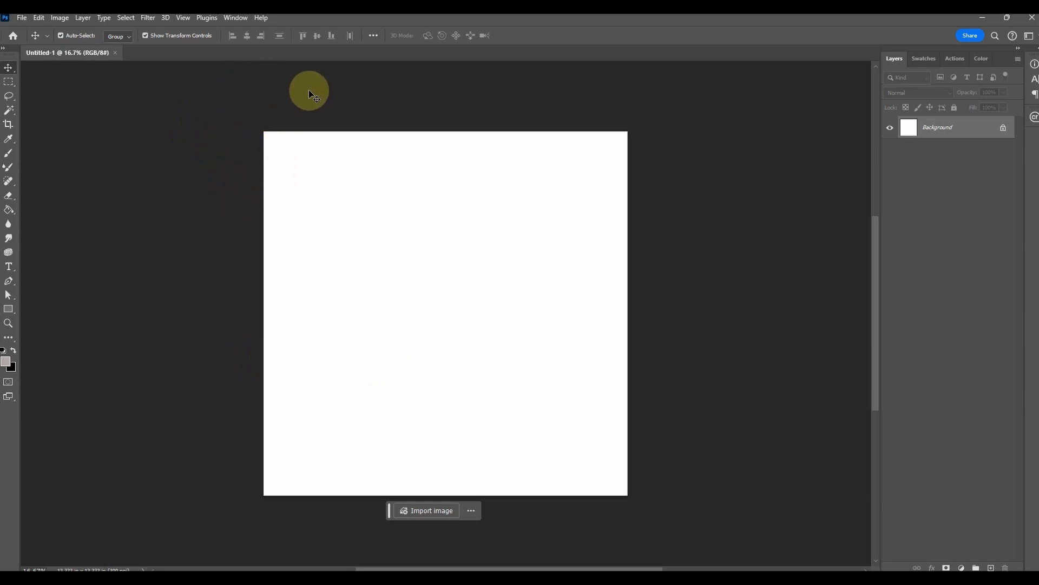
left_click(184, 18)
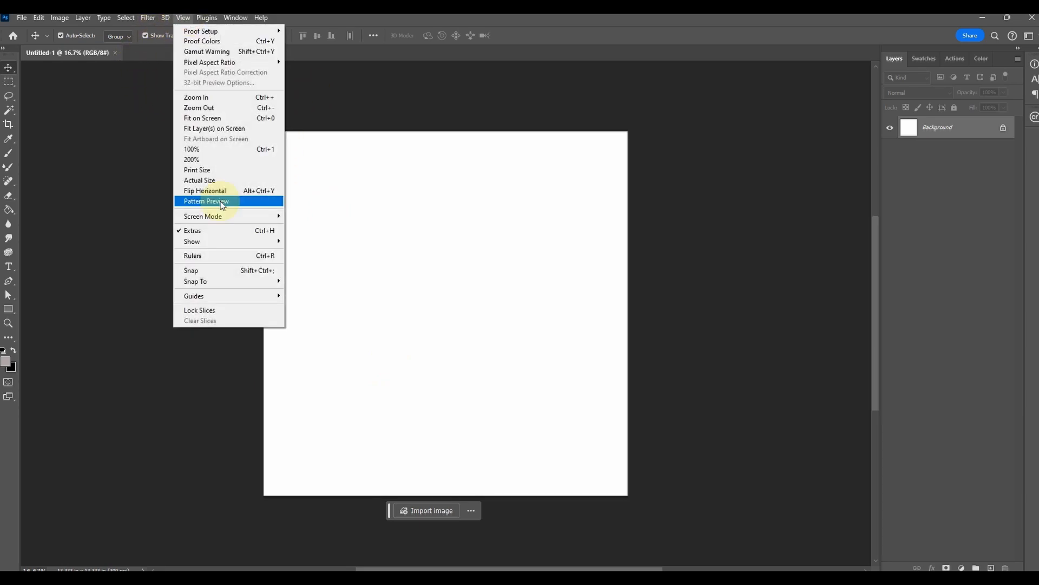
left_click(262, 201)
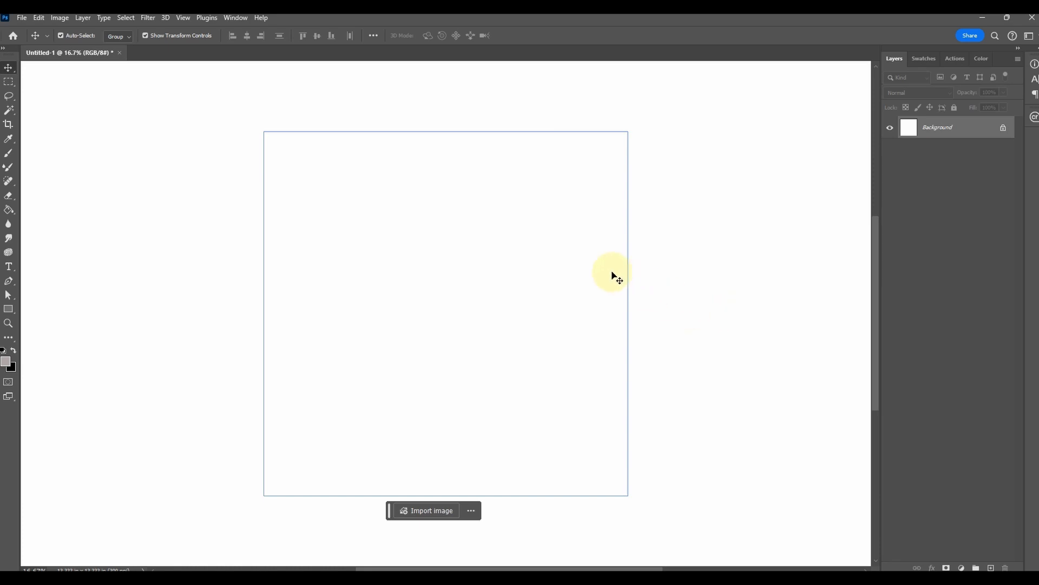
key("ctrl+minus")
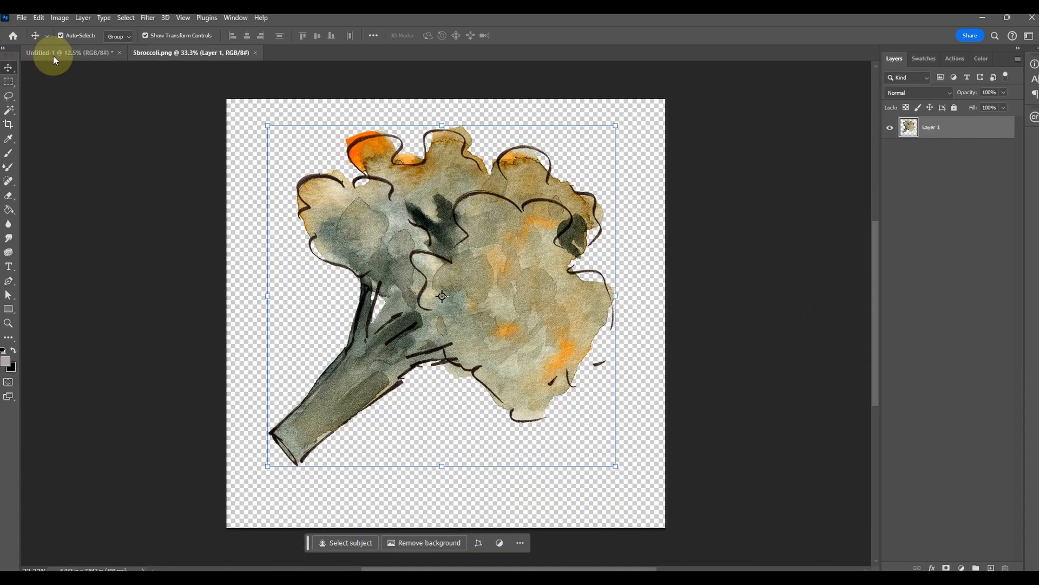
Copy the broccoli from 5broccoli.png into the pattern document, move it across the tile's top edge and rotate it slightly
left_click_drag(431, 195, 515, 274)
left_click(569, 222)
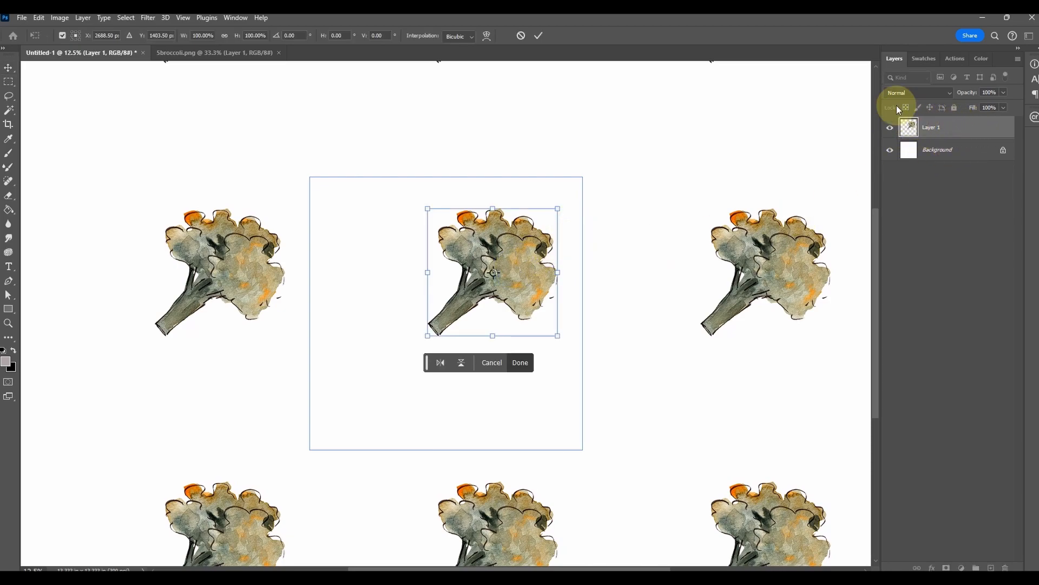
left_click_drag(519, 255, 453, 164)
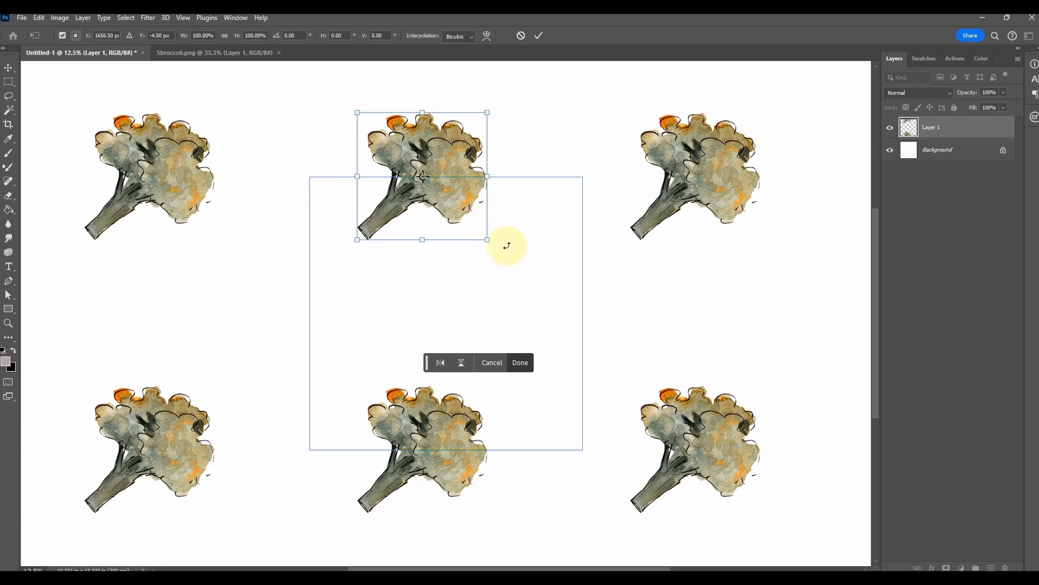
left_click_drag(503, 241, 541, 215)
left_click(540, 36)
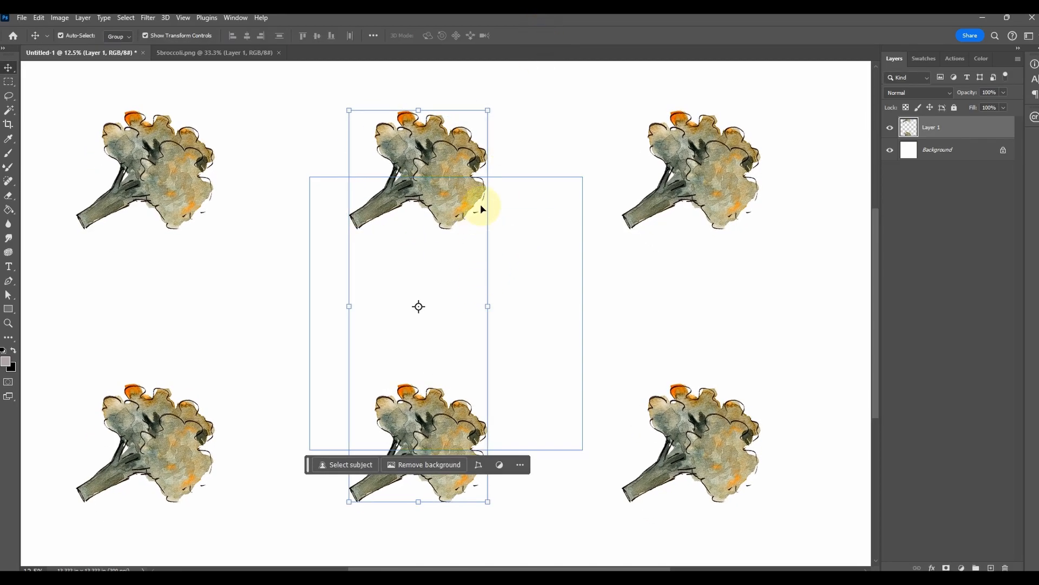
Try to rotate the broccoli again as a regular pixel layer, cancel the rotation, and delete the broccoli
left_click_drag(497, 107, 686, 122)
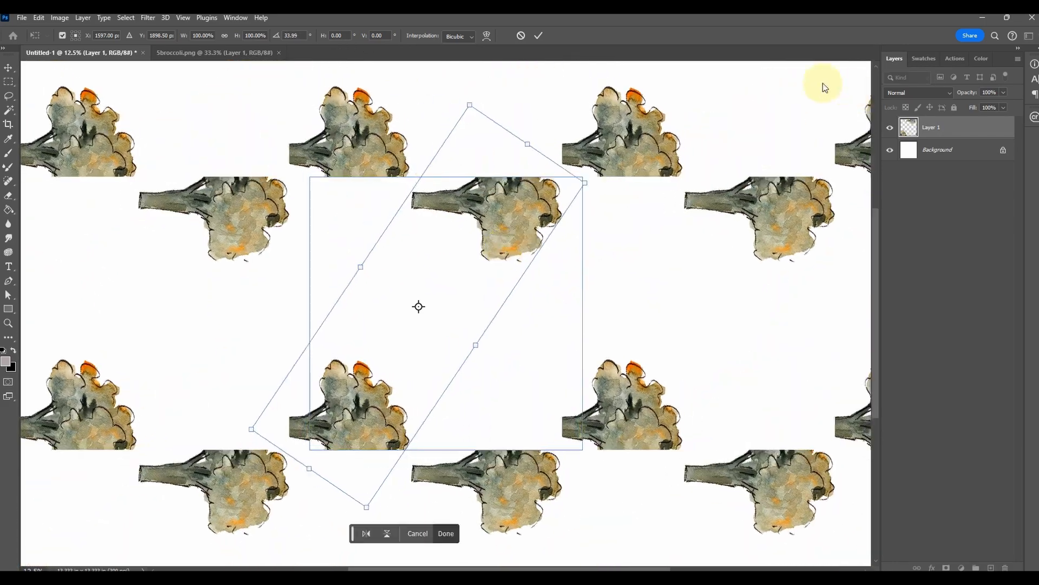
left_click(521, 36)
left_click_drag(400, 155, 400, 154)
key("Delete")
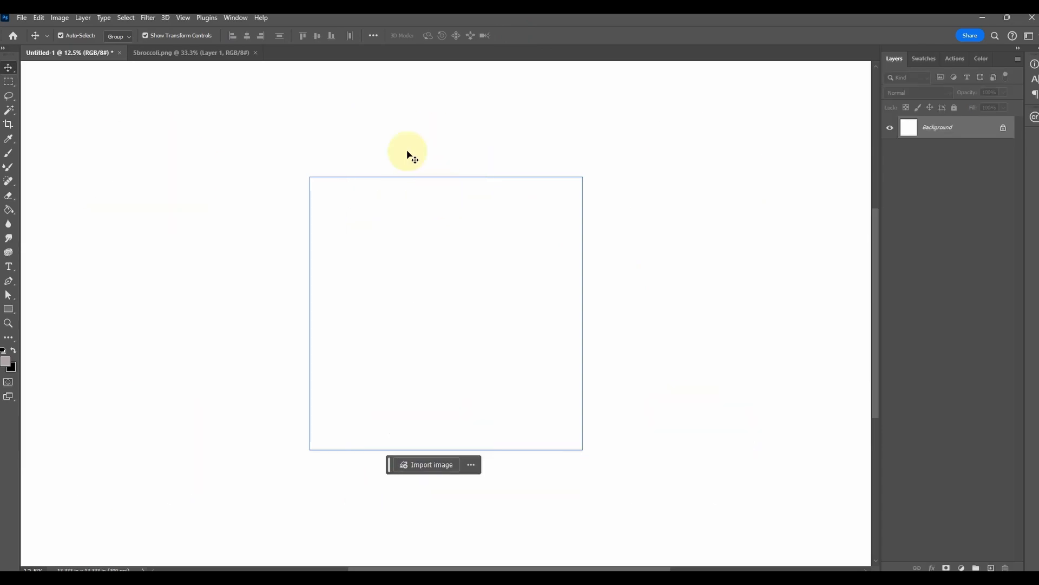
Copy the broccoli from 5broccoli.png into the middle of the pattern tile and convert its layer to a smart object
left_click(173, 53)
left_click_drag(470, 186, 450, 328)
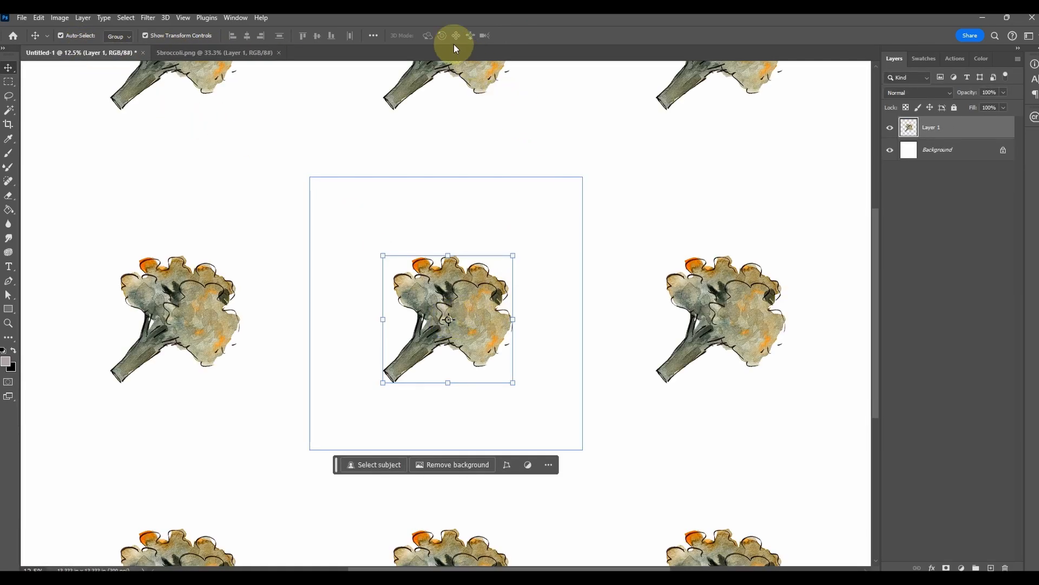
left_click(558, 242)
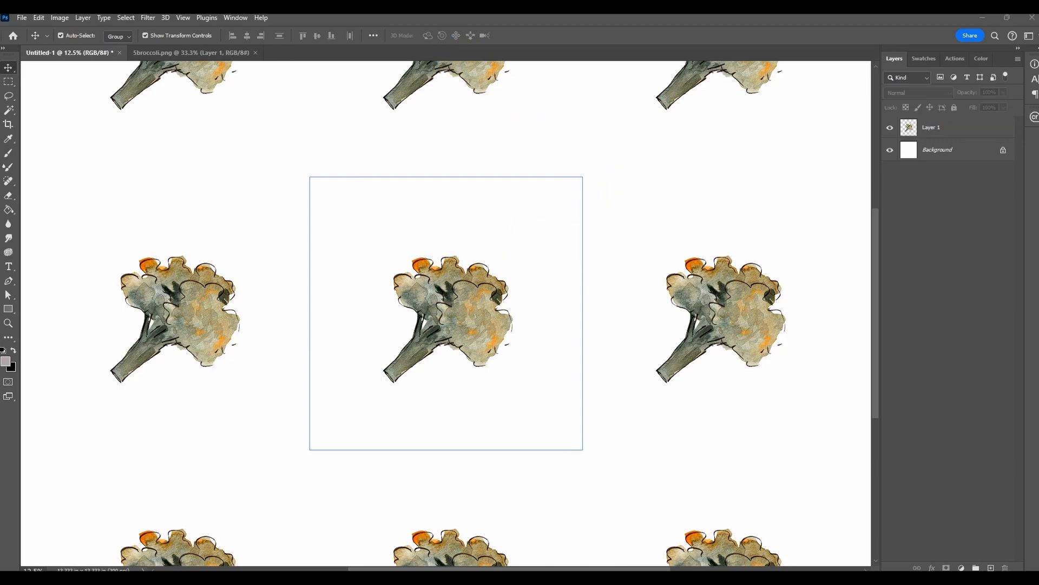
left_click(487, 305)
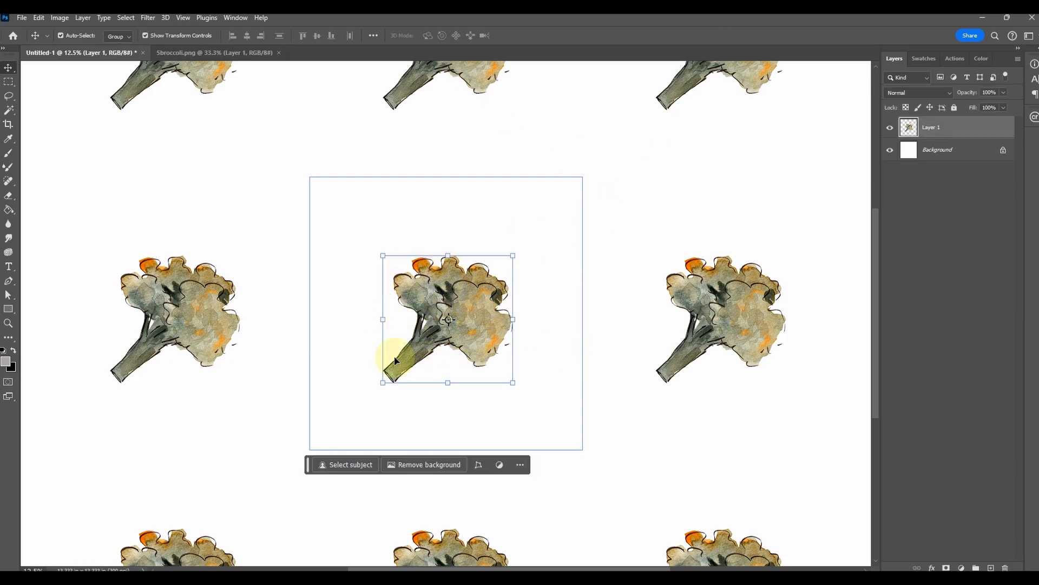
right_click(952, 128)
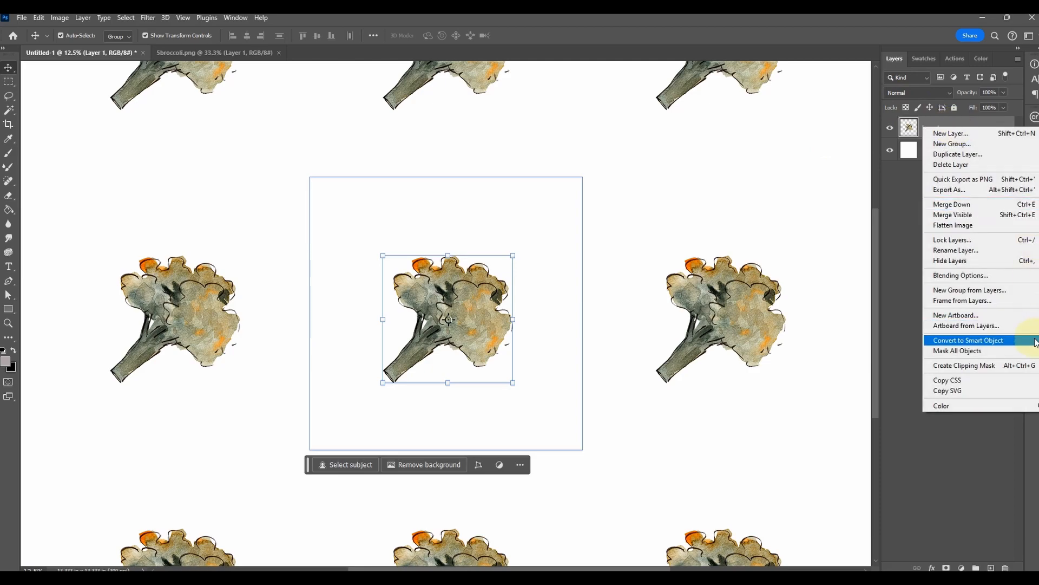
left_click(1008, 341)
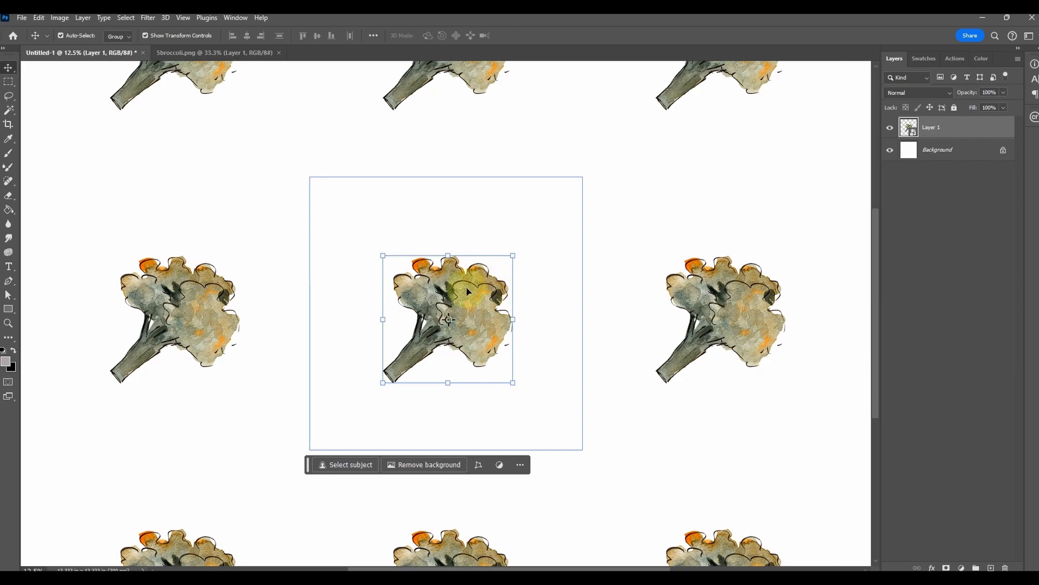
Move the broccoli smart object across the tile's top edge and rotate it to about -89°
left_click_drag(463, 283, 467, 179)
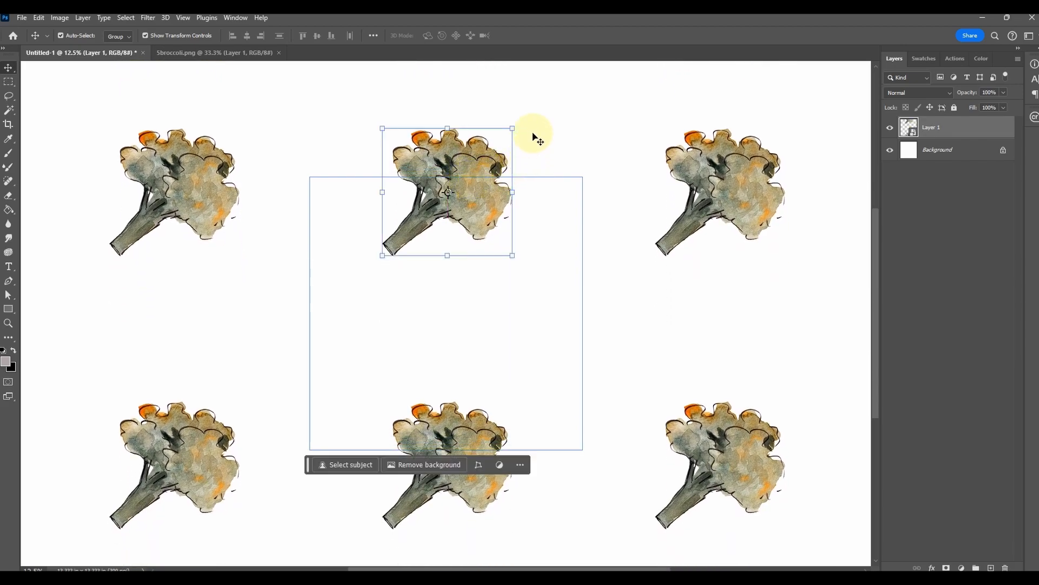
left_click_drag(521, 123, 524, 65)
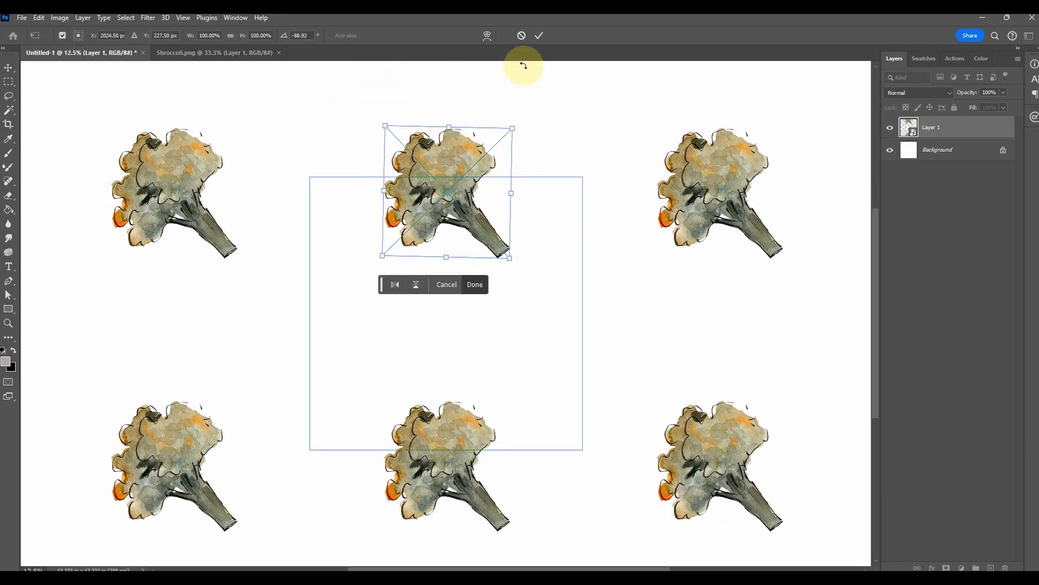
left_click(542, 37)
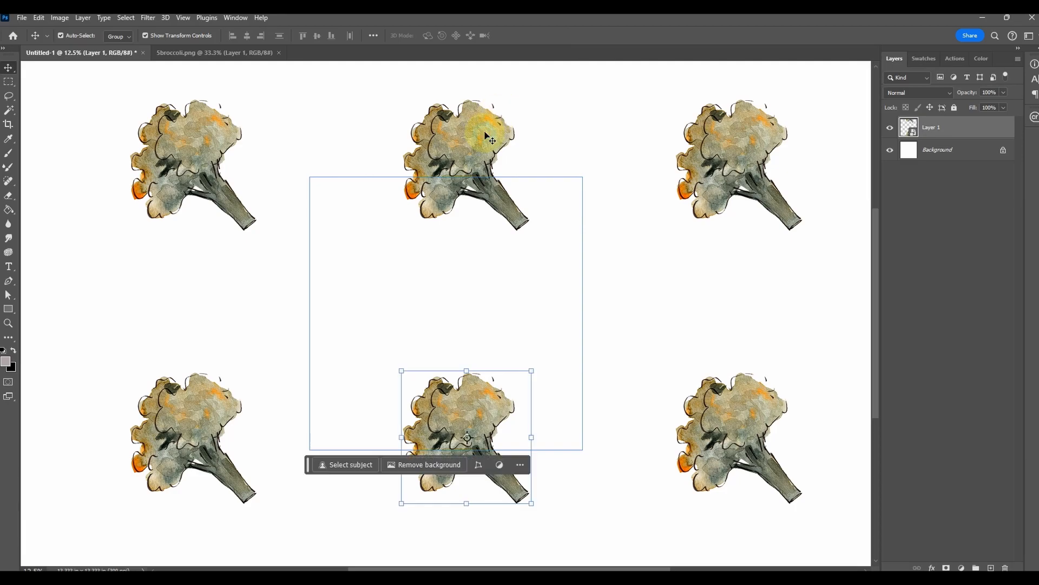
Rotate the broccoli so its stem points down and slightly left, and move it across the tile's right edge near the bottom
left_click_drag(544, 373, 459, 475)
left_click_drag(499, 415, 356, 412)
left_click_drag(420, 430, 350, 295)
left_click(537, 37)
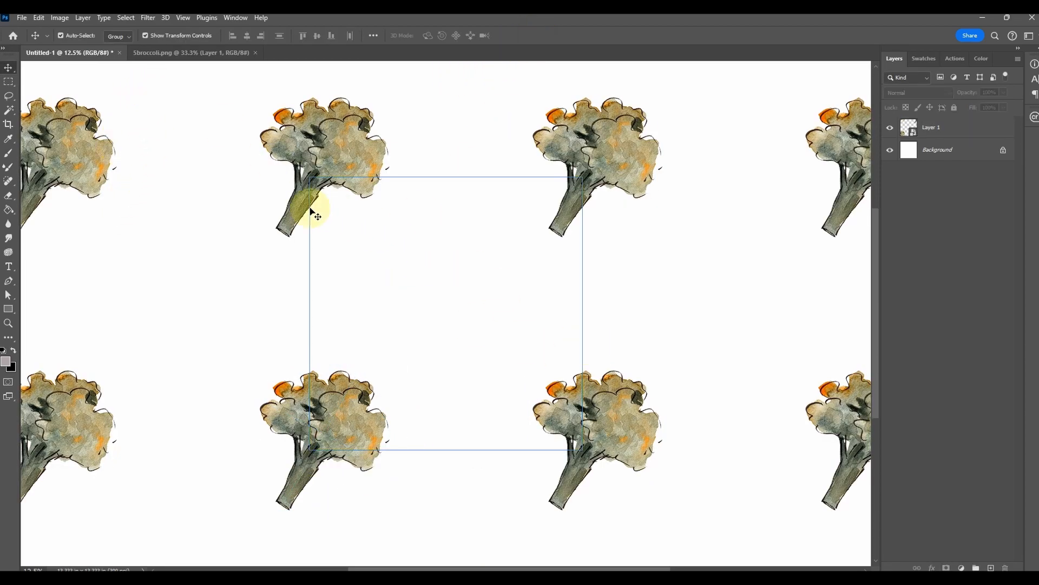
left_click_drag(314, 414, 599, 373)
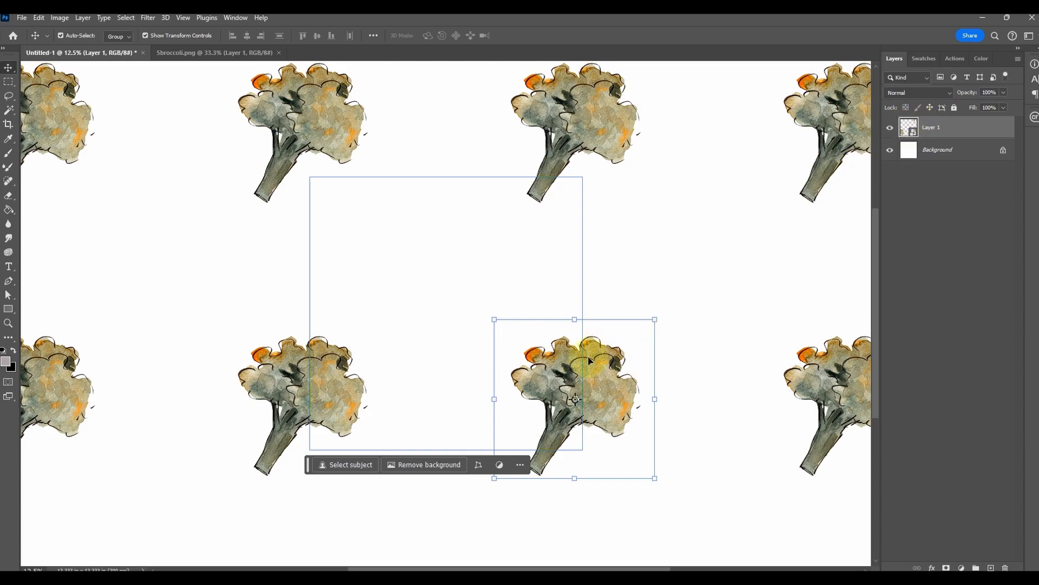
Duplicate the broccoli into the middle of the tile and rotate the copy to about -92°
left_click_drag(588, 364, 469, 250)
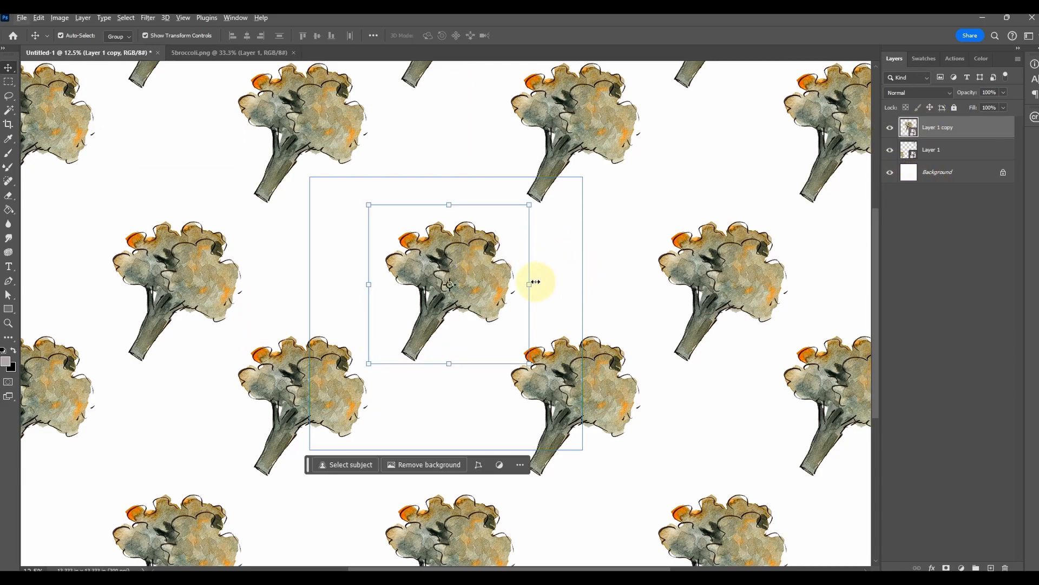
left_click_drag(539, 286, 471, 222)
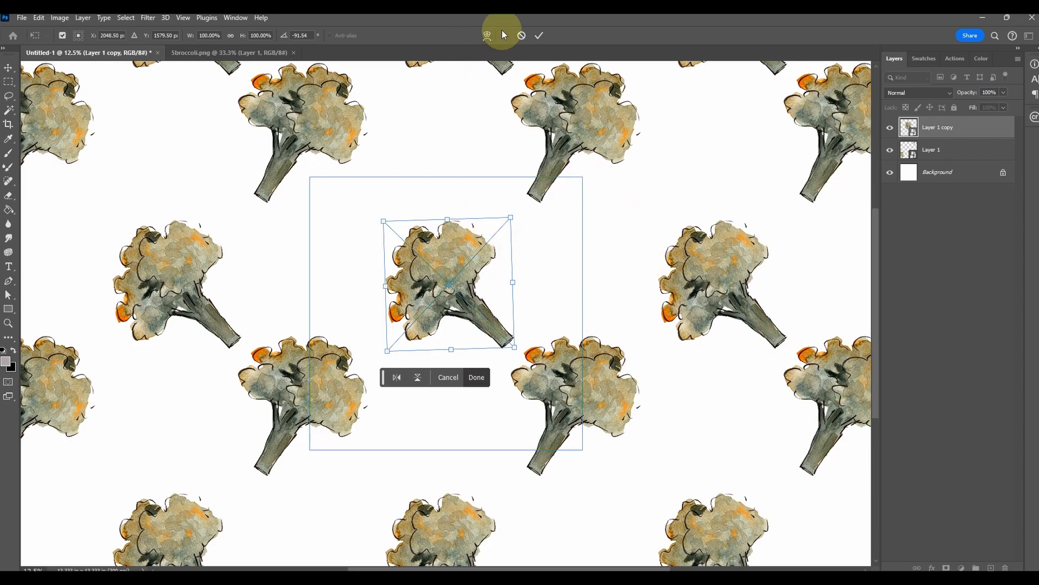
left_click(539, 35)
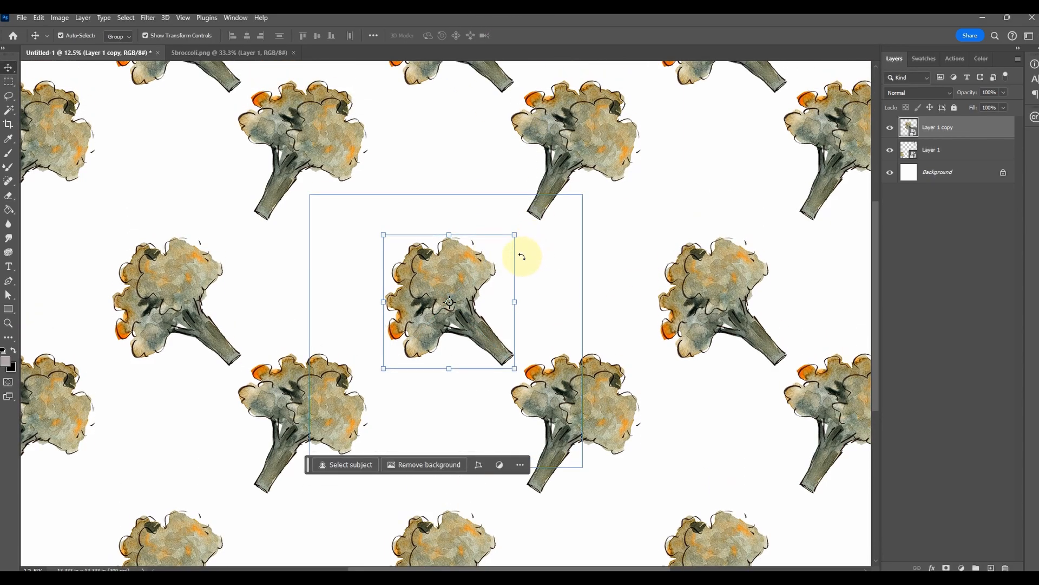
key("ctrl+minus")
key("ctrl+plus")
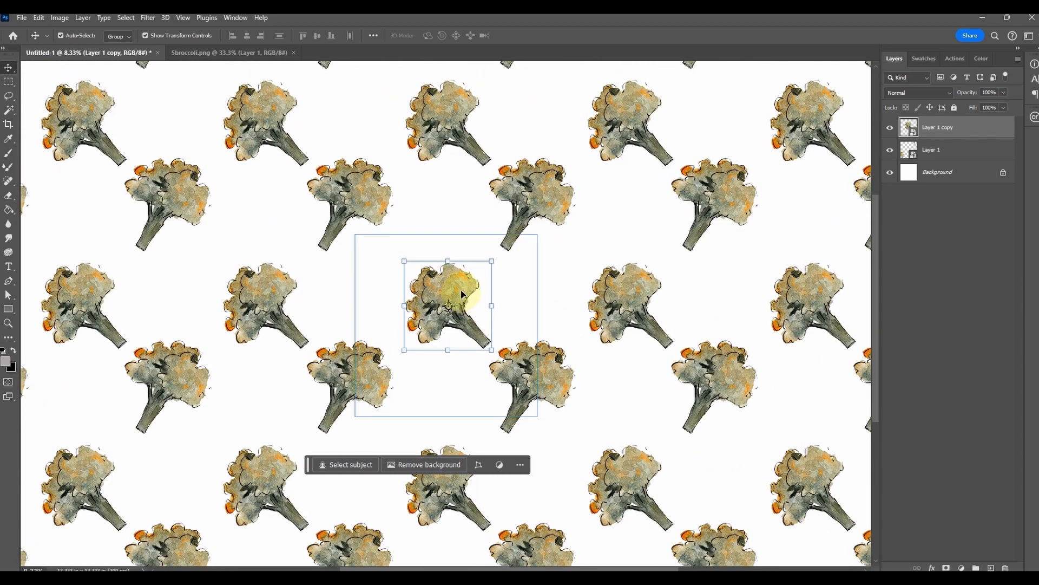
Delete the rotated broccoli copy and move the remaining broccoli to the middle of the tile
key("Delete")
left_click_drag(551, 371, 495, 330)
left_click(496, 330)
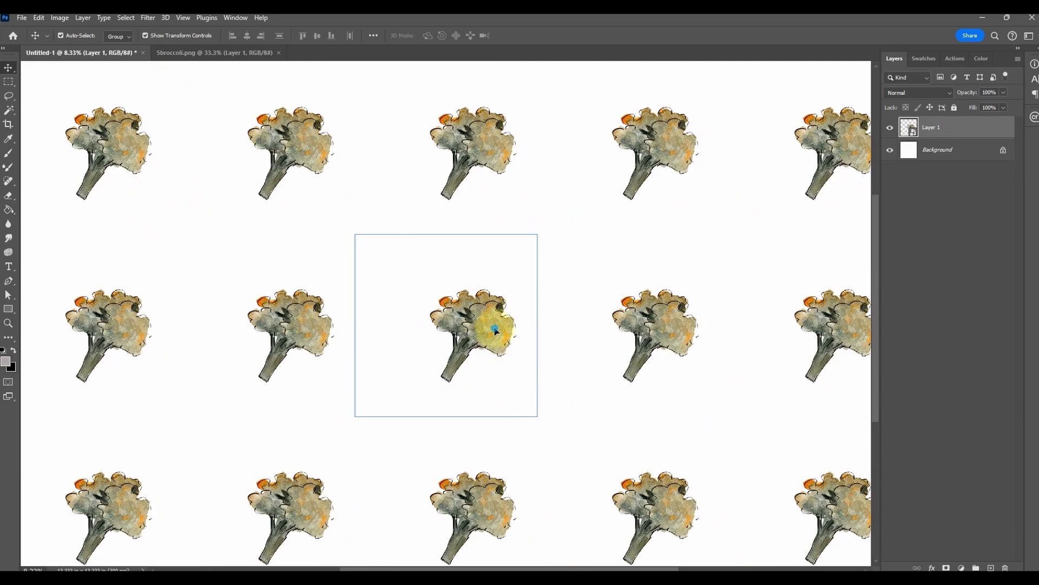
key("ctrl+plus")
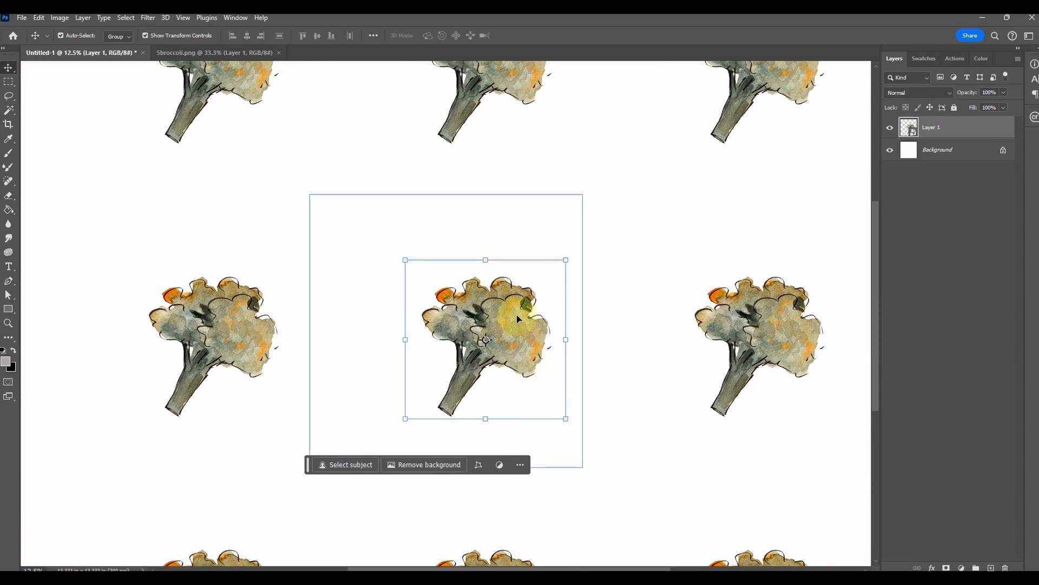
key("ctrl+plus")
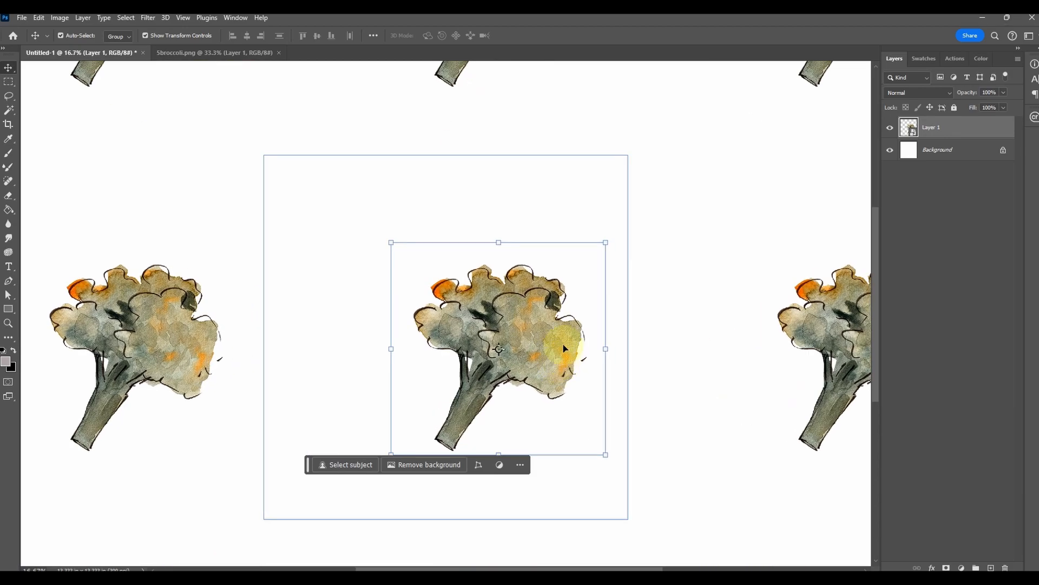
left_click_drag(546, 355, 509, 328)
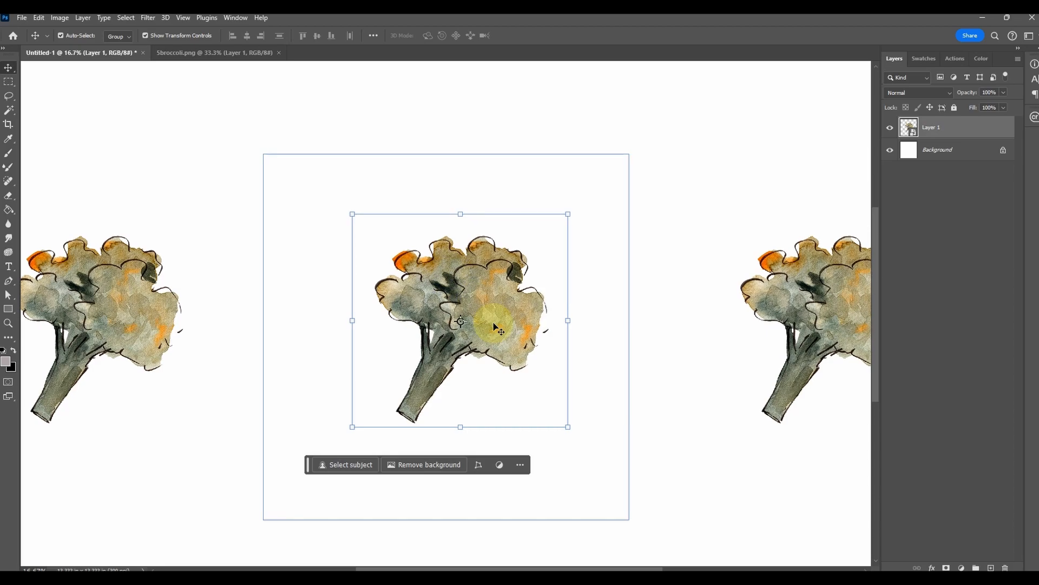
Open the contents of the broccoli smart object on Layer 1 for editing
key("ctrl+plus")
key("ctrl+plus")
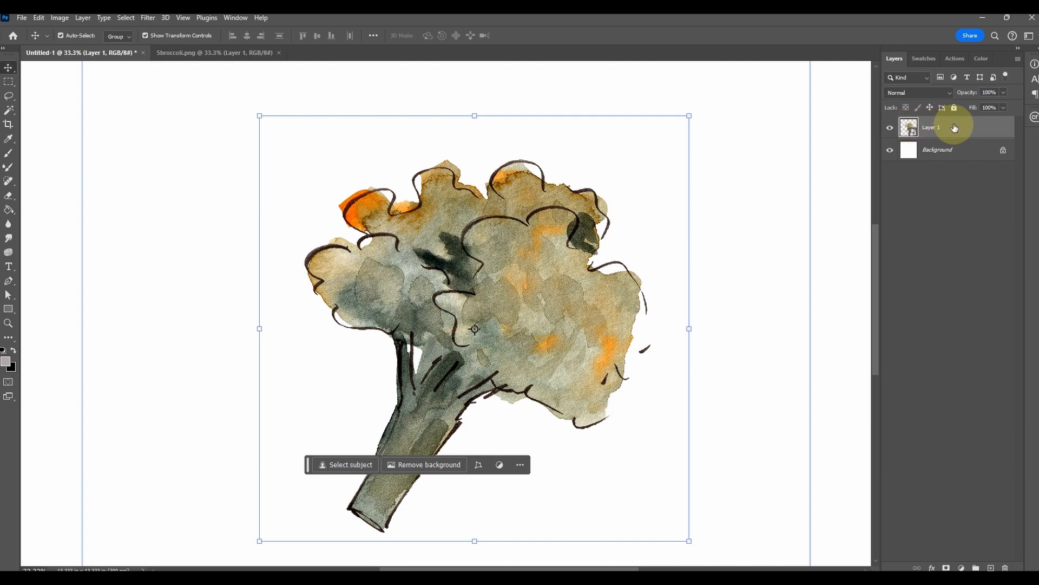
double_click(908, 129)
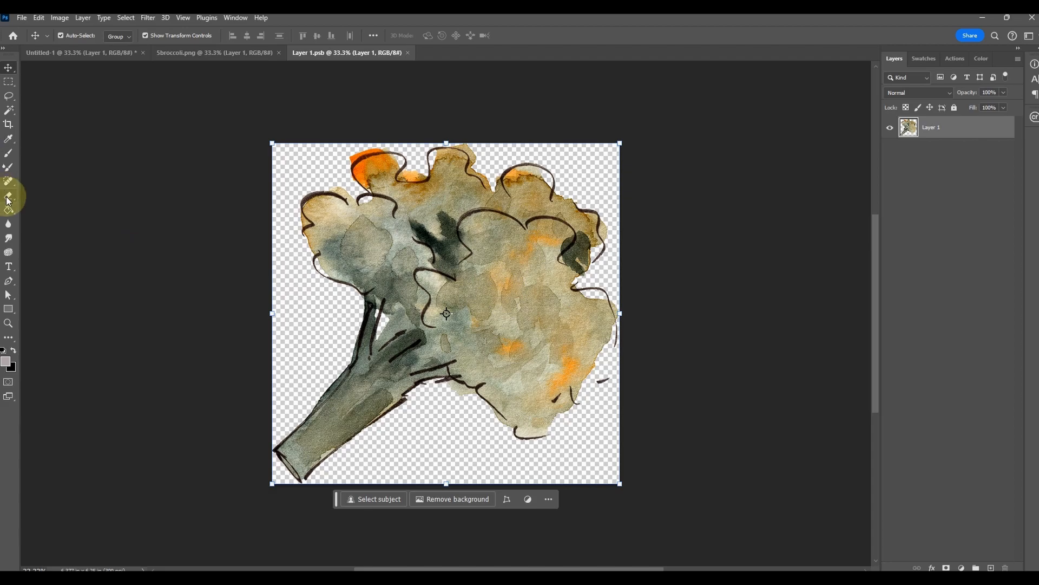
Clone clean watercolour texture over the dark patch and outlines in the broccoli's upper middle, using a 150 px Clone Stamp brush
key("s")
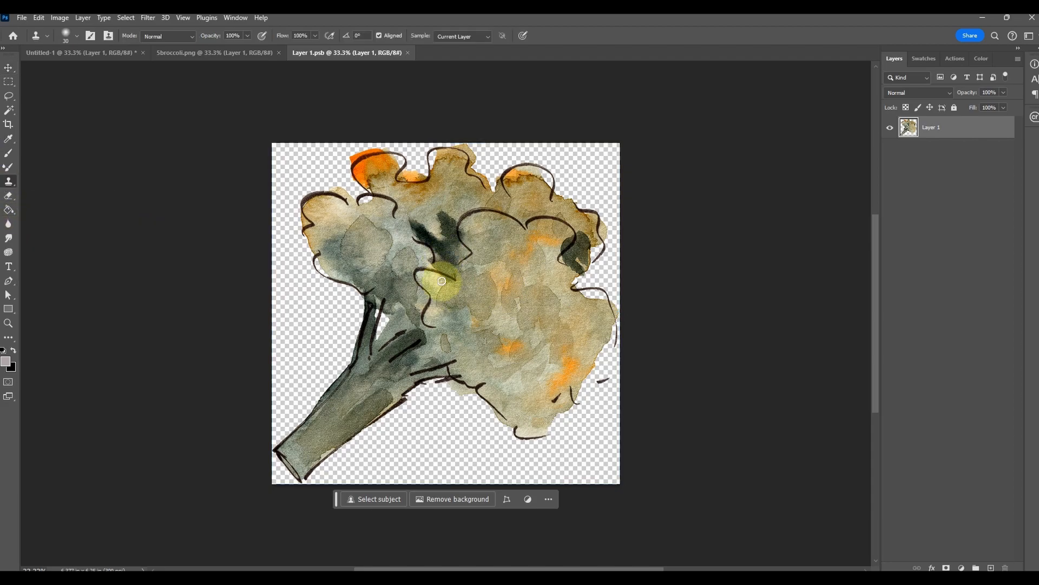
key("bracketright")
key("bracketright")
key("bracketright")
key("bracketright")
key("bracketright")
key("bracketright")
key("bracketright")
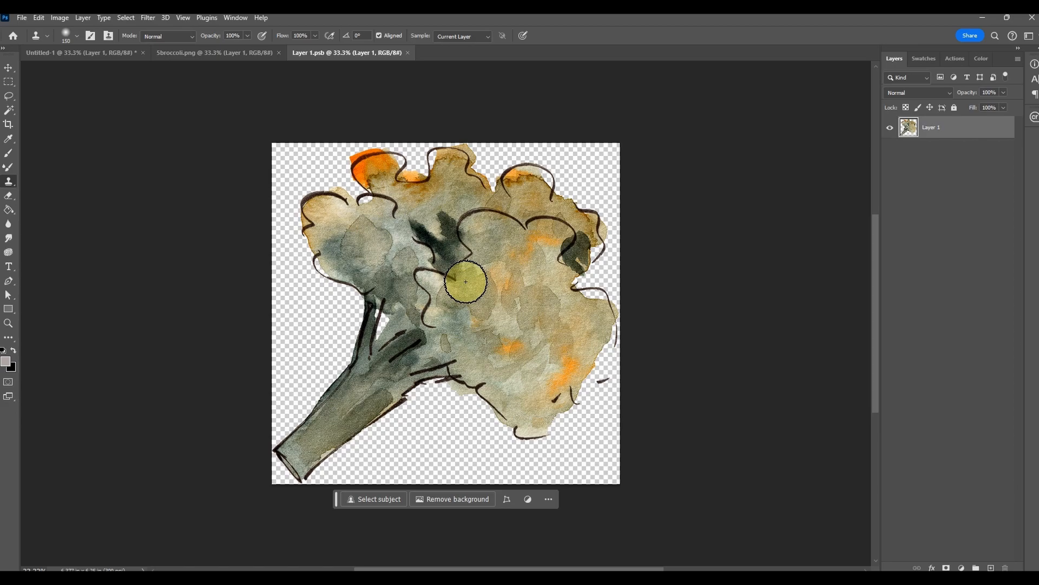
left_click(517, 310, "alt")
mouse_move(467, 250)
left_mouse_down()
mouse_move(464, 241)
mouse_move(438, 260)
mouse_move(428, 238)
mouse_move(440, 281)
mouse_move(464, 233)
mouse_move(544, 273)
left_mouse_up()
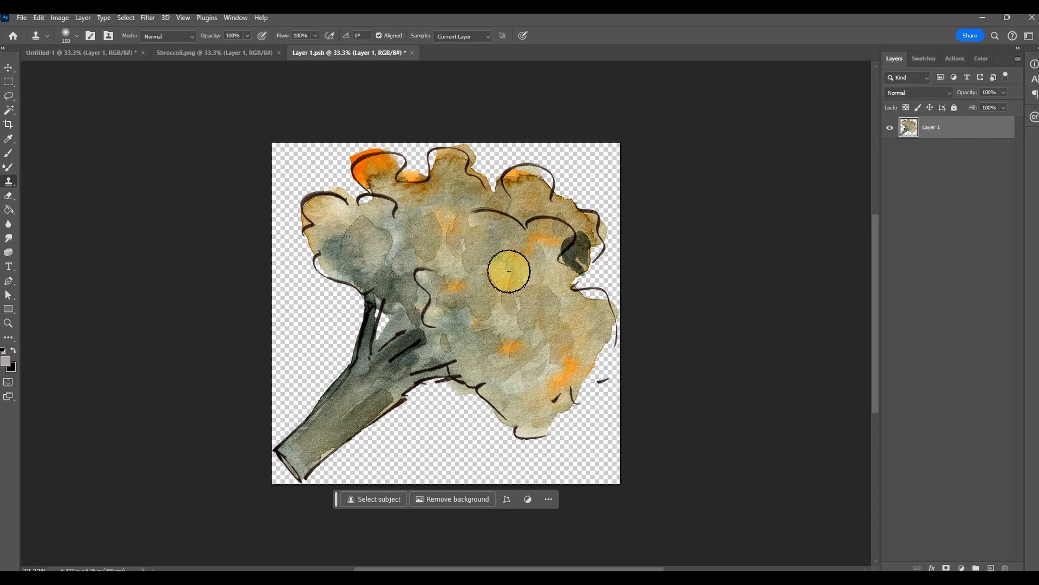
Check the broccoli in the pattern document against the retouched contents, and return to Layer 1.psb
left_click(218, 53)
left_click(99, 50)
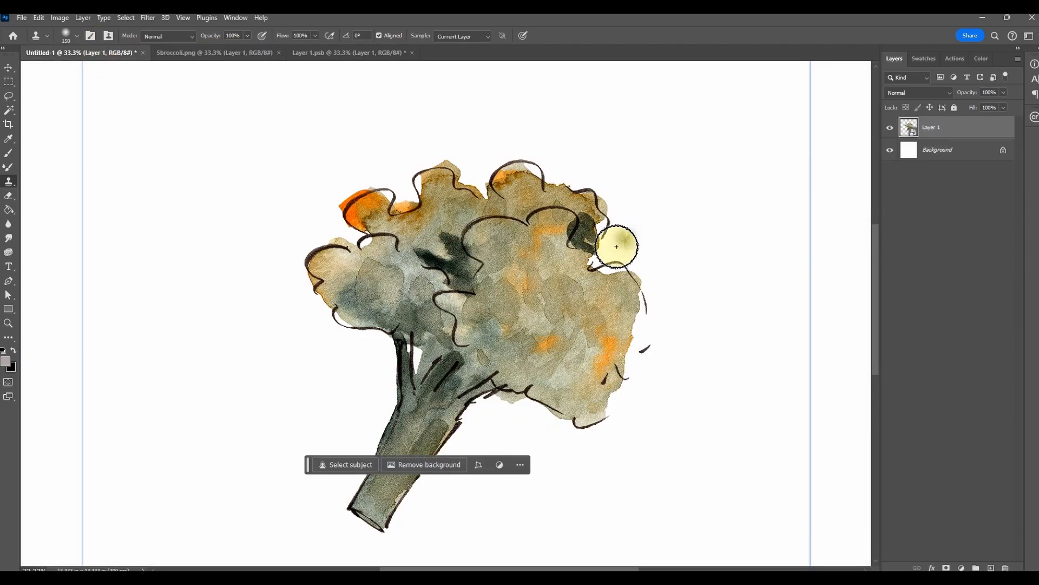
key("ctrl+minus")
key("ctrl+minus")
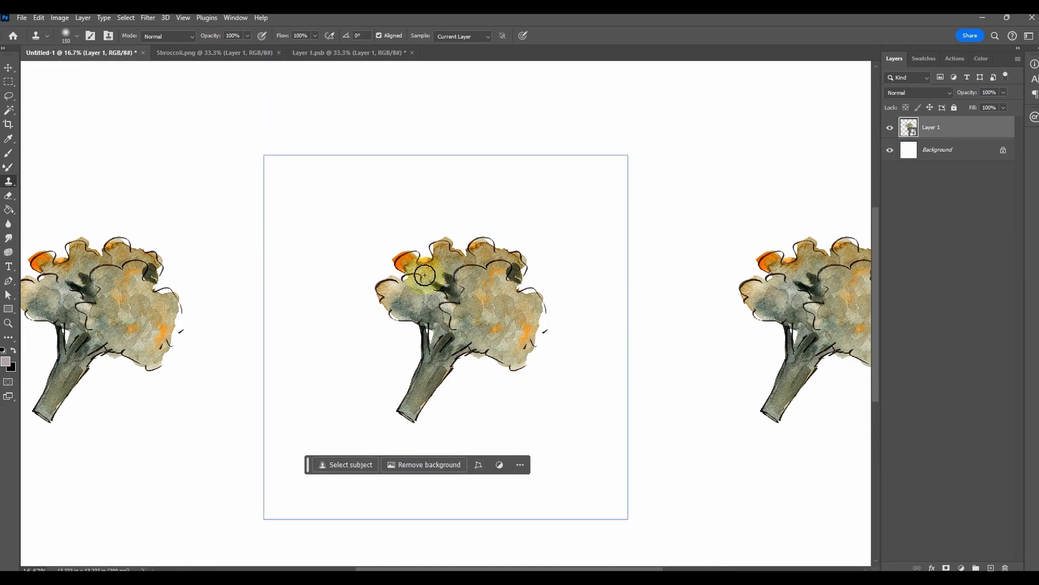
left_click(312, 54)
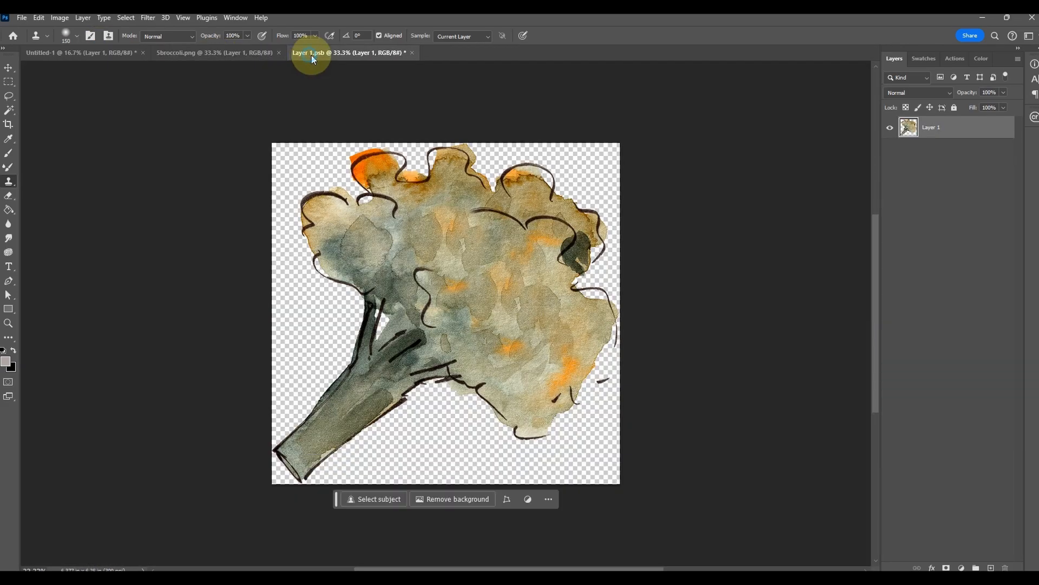
Save the retouched Layer 1.psb and check the updated broccoli repeat in the pattern document
left_click(21, 17)
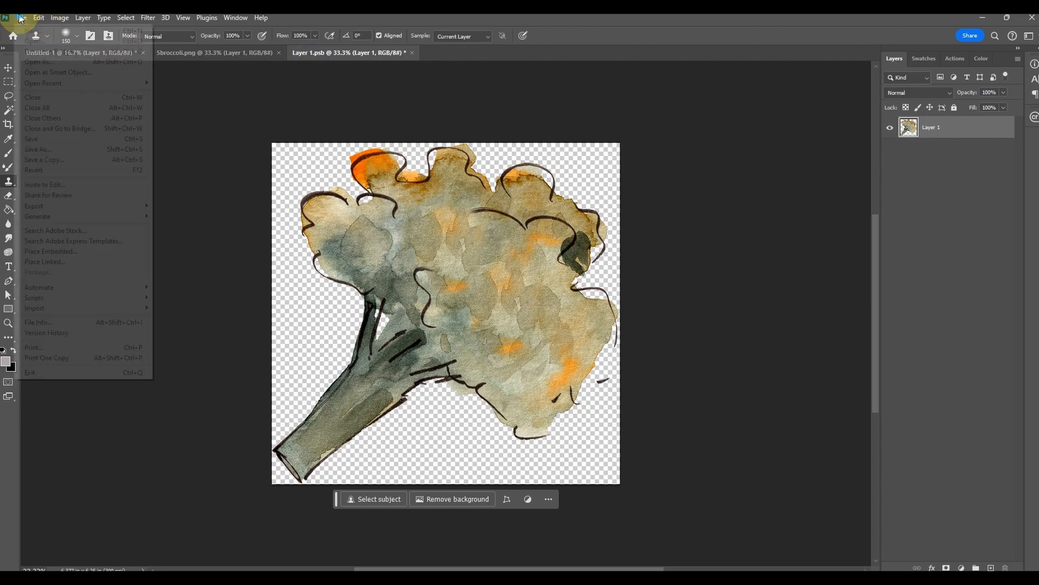
left_click(34, 138)
left_click(67, 56)
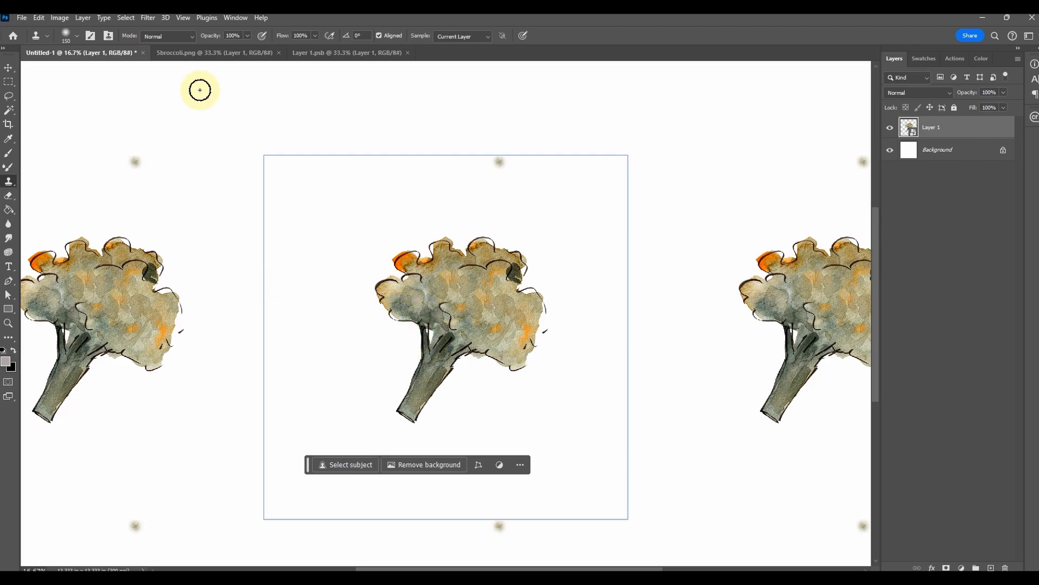
left_click(330, 52)
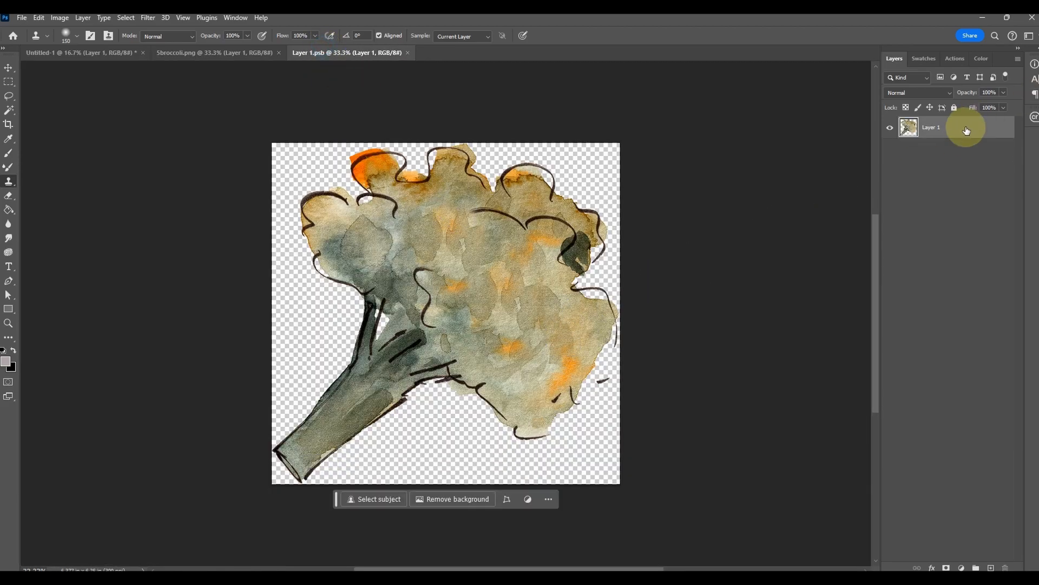
left_click(86, 53)
key("v")
key("ctrl+minus")
key("ctrl+minus")
key("ctrl+minus")
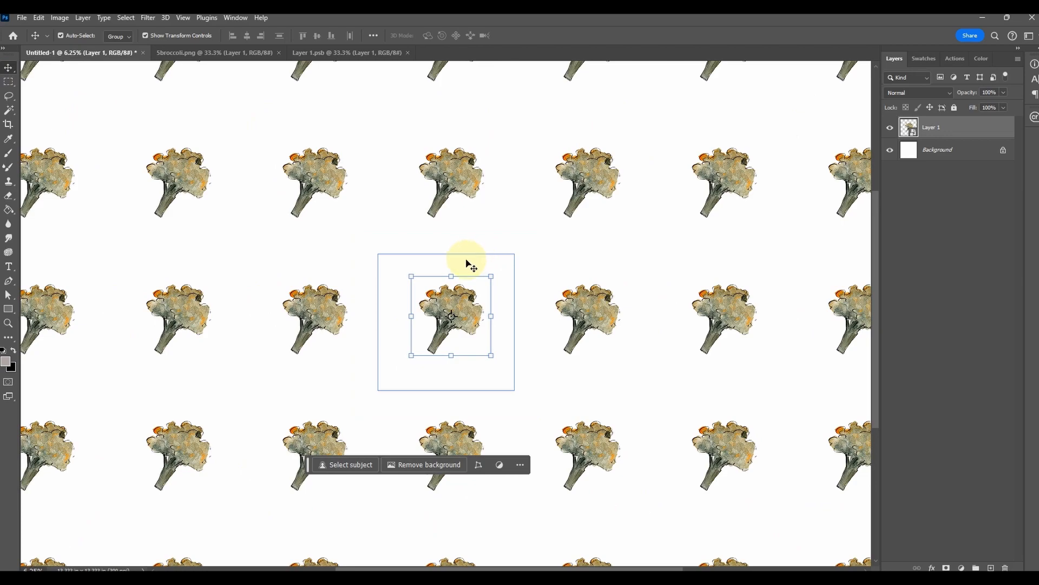
key("ctrl+plus")
key("ctrl+plus")
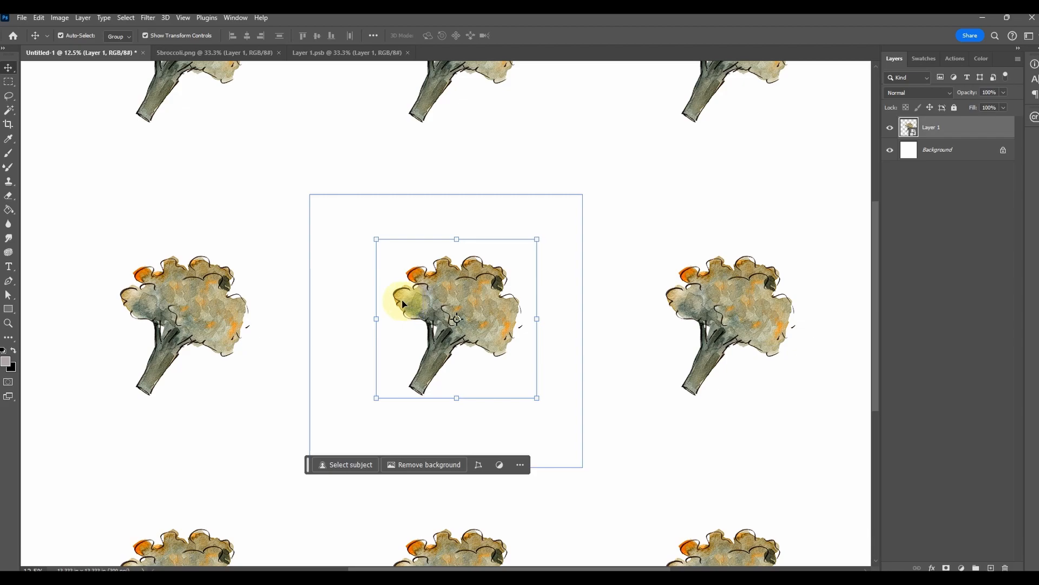
Delete the broccoli layer from the pattern document and replace it with an empty layer converted to a smart object
left_click_drag(992, 132, 1006, 567)
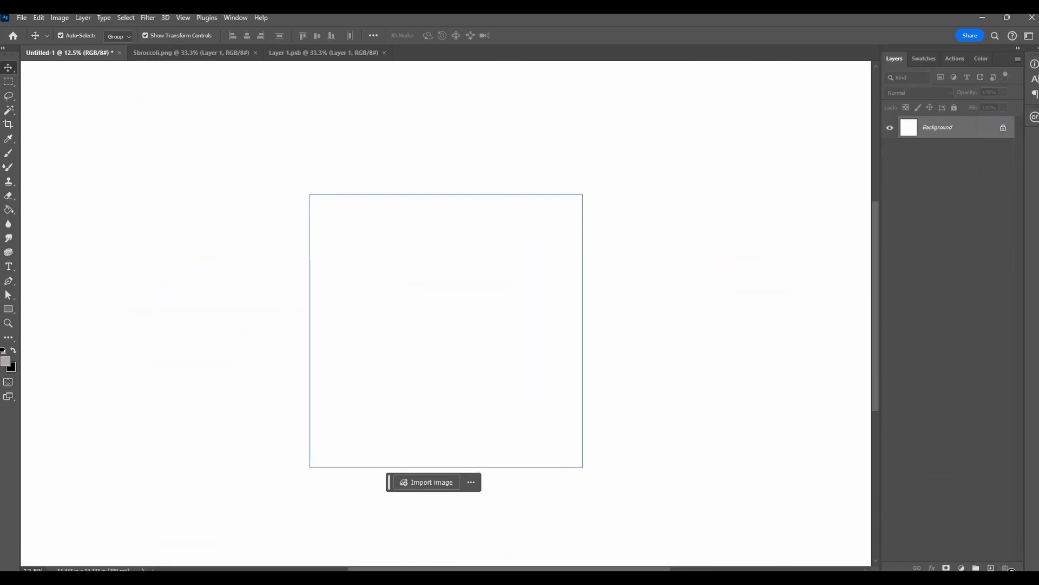
key("ctrl+z")
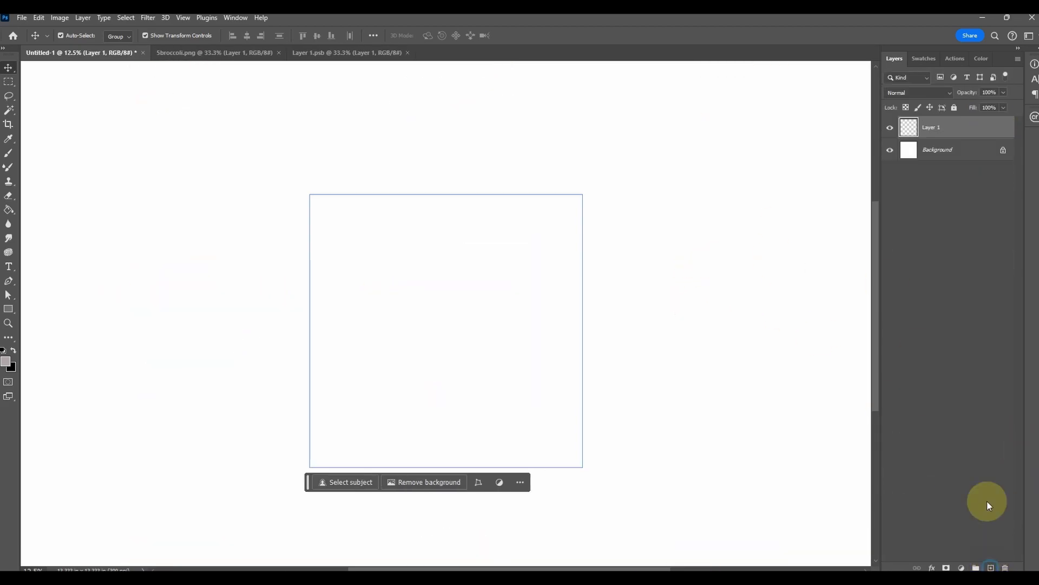
right_click(923, 127)
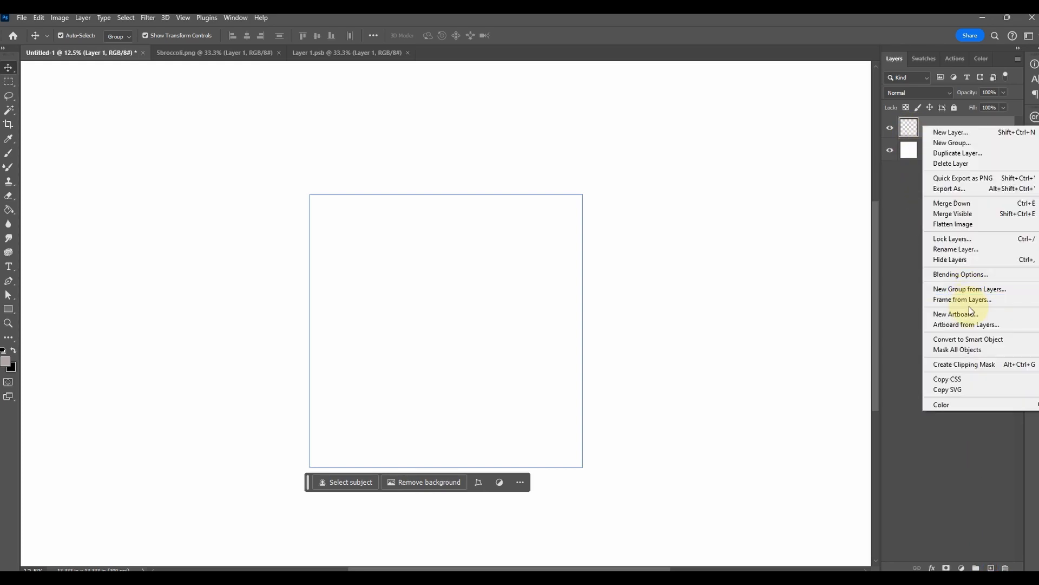
left_click(974, 338)
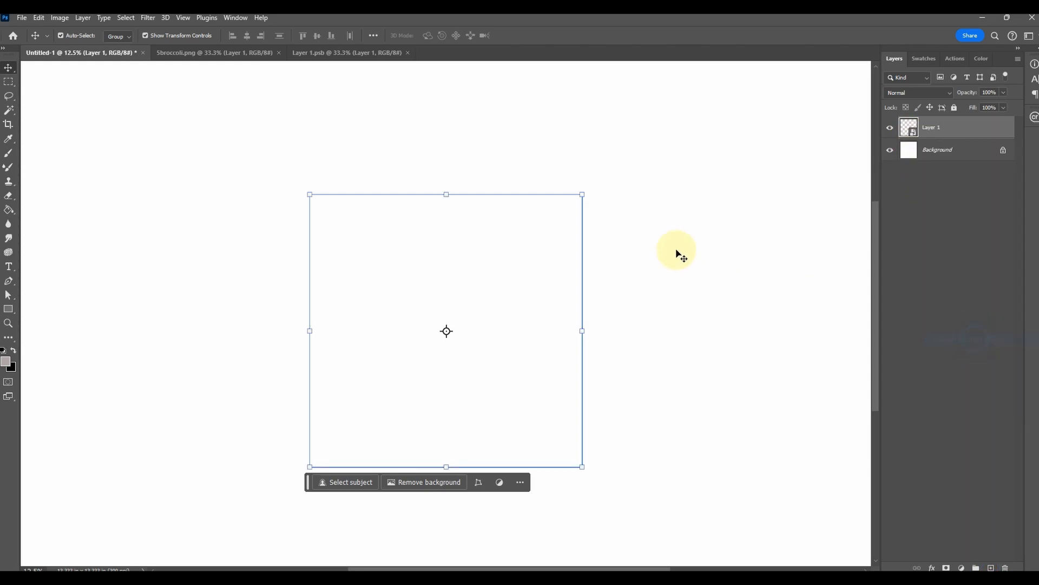
Brush long curved grey lines across the tile and over its edges on a new layer above the smart object
left_click(11, 153)
left_click(79, 40)
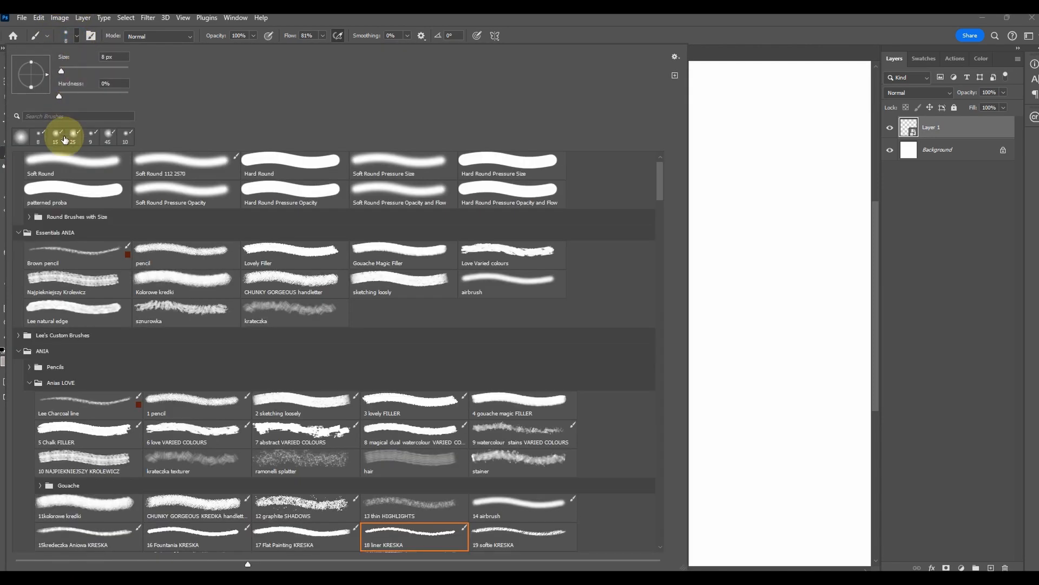
left_click(574, 157)
left_click_drag(579, 164, 522, 270)
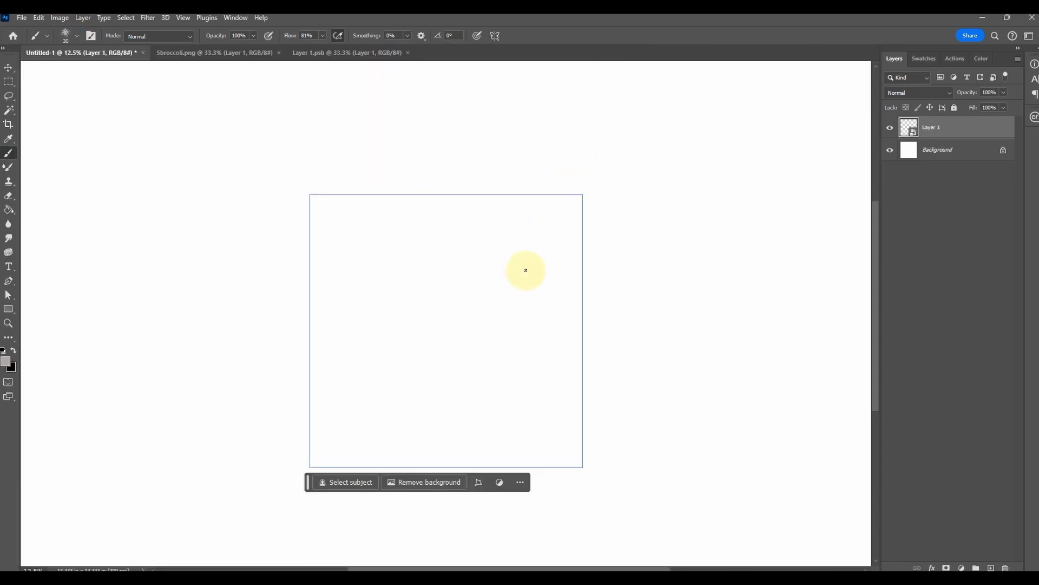
key("ctrl+shift+alt+n")
mouse_move(583, 172)
left_mouse_down()
mouse_move(555, 233)
mouse_move(572, 206)
mouse_move(296, 359)
mouse_move(258, 442)
mouse_move(270, 399)
mouse_move(242, 534)
left_mouse_up()
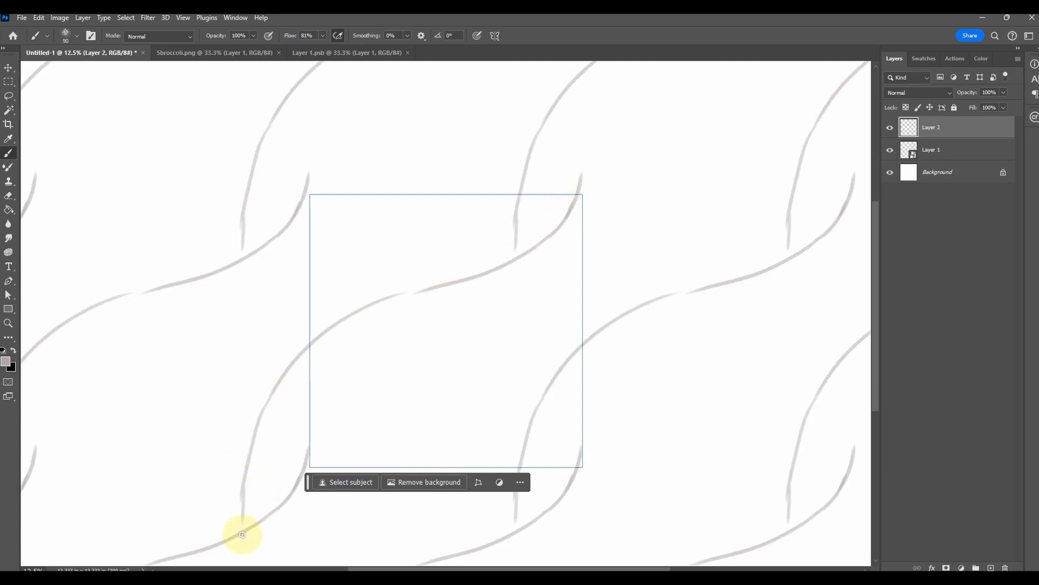
mouse_move(283, 379)
left_mouse_down()
mouse_move(402, 286)
mouse_move(461, 267)
mouse_move(576, 181)
mouse_move(580, 163)
mouse_move(575, 186)
mouse_move(571, 105)
mouse_move(564, 193)
mouse_move(566, 105)
left_mouse_up()
mouse_move(349, 250)
left_mouse_down()
mouse_move(313, 100)
mouse_move(352, 288)
mouse_move(545, 473)
left_mouse_up()
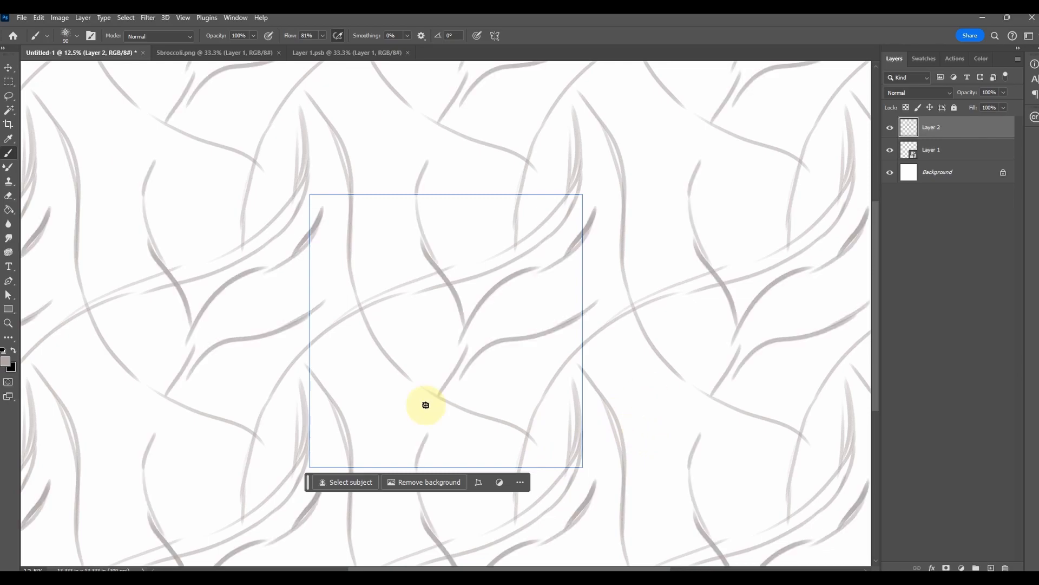
Check the line repeat across the pattern and add short branching strokes around the tile's upper part
key("ctrl+minus")
key("ctrl+minus")
key("ctrl+minus")
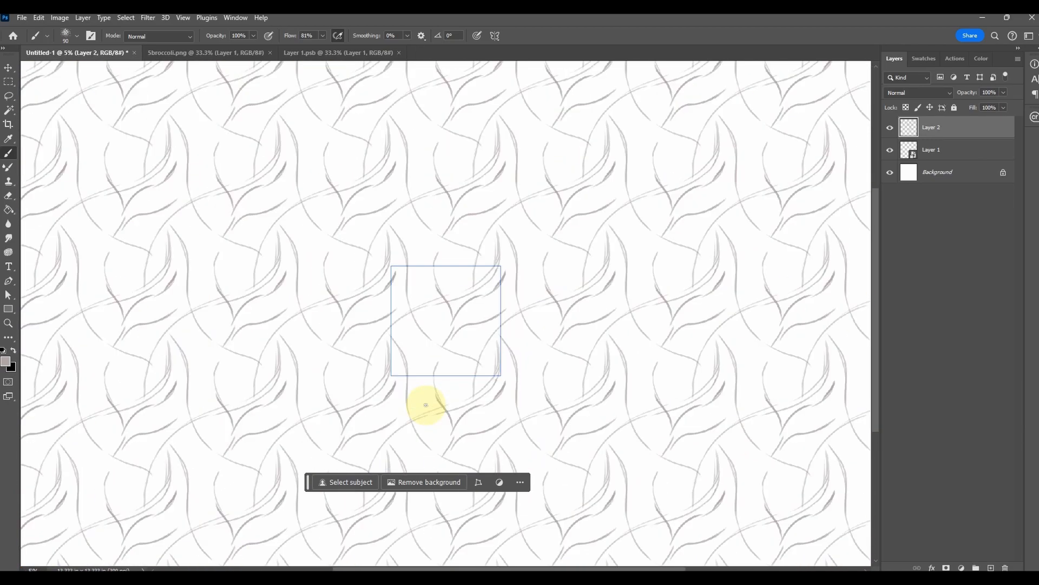
key("ctrl+plus")
key("ctrl+plus")
key("ctrl+plus")
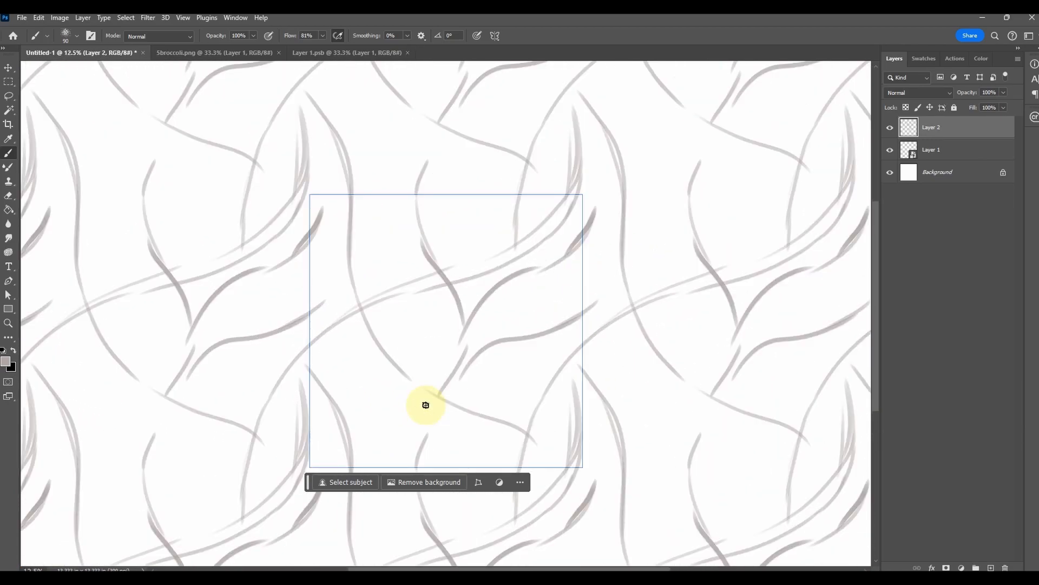
left_click_drag(374, 112, 430, 276)
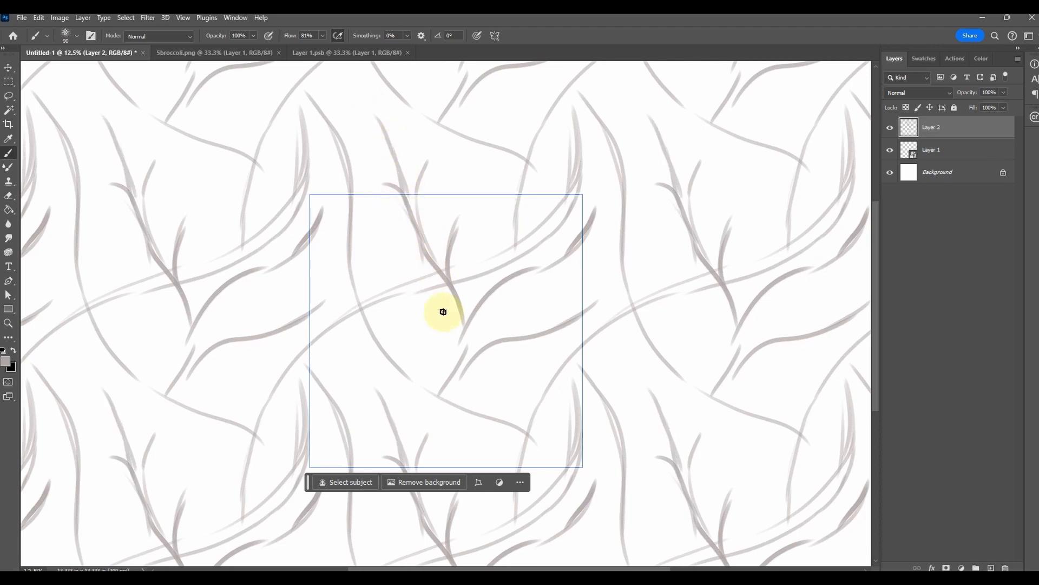
left_click_drag(510, 104, 490, 140)
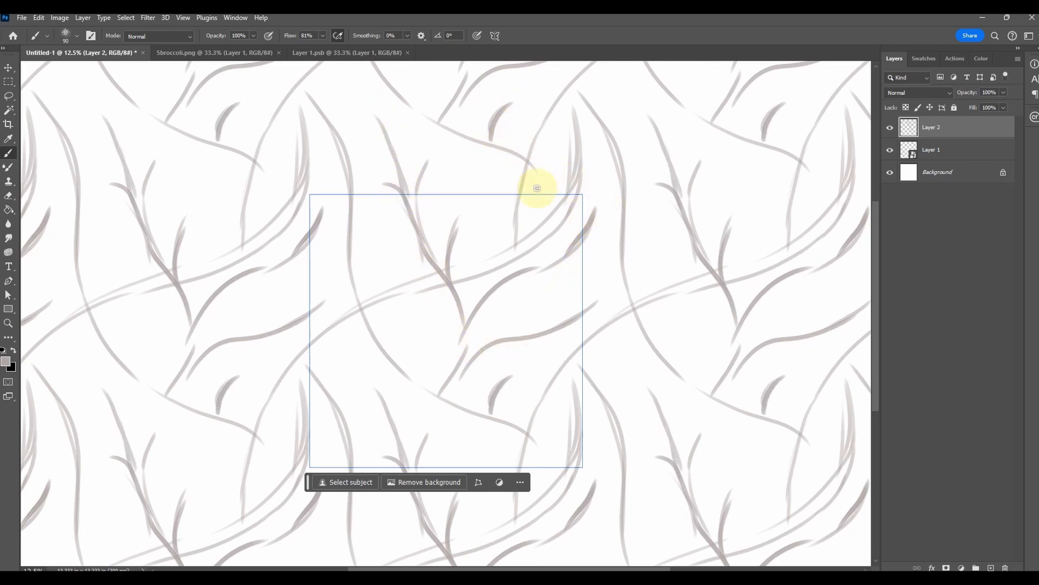
Paint small grey rings along the tile's side and upper borders on Layer 2
mouse_move(299, 267)
left_mouse_down()
mouse_move(310, 303)
mouse_move(309, 273)
left_mouse_up()
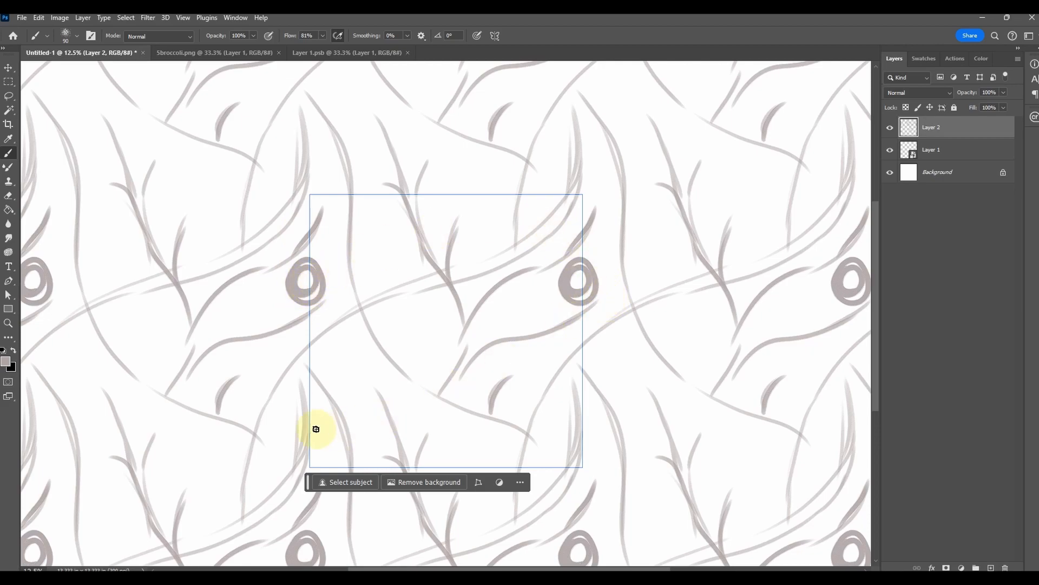
left_click_drag(473, 195, 465, 191)
mouse_move(584, 181)
left_mouse_down()
mouse_move(575, 192)
mouse_move(595, 191)
left_mouse_up()
left_click_drag(570, 366, 605, 353)
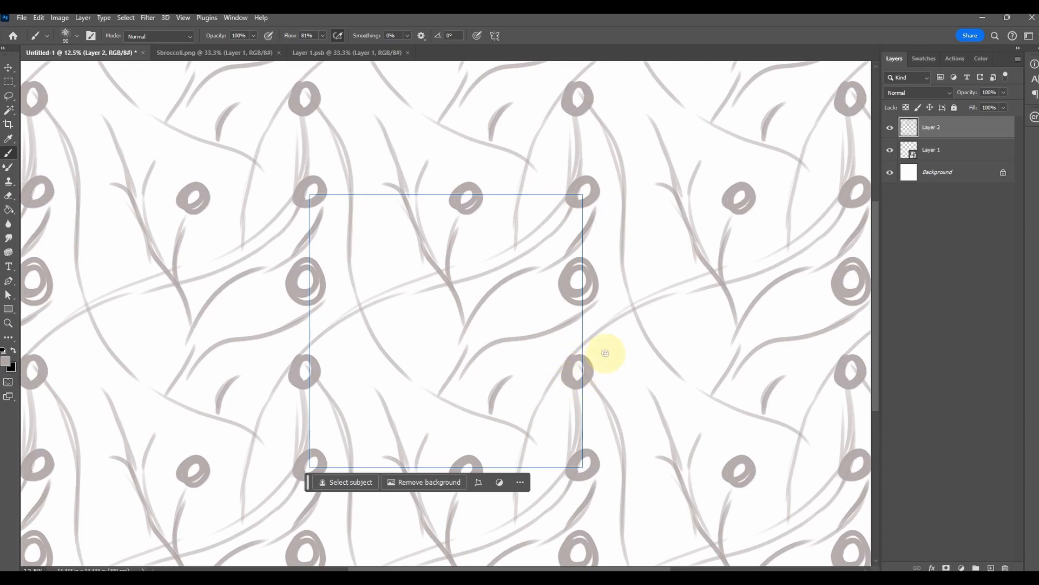
Check how the sketched lines and rings repeat, and delete Layer 2
key("ctrl+minus")
key("ctrl+minus")
key("ctrl+minus")
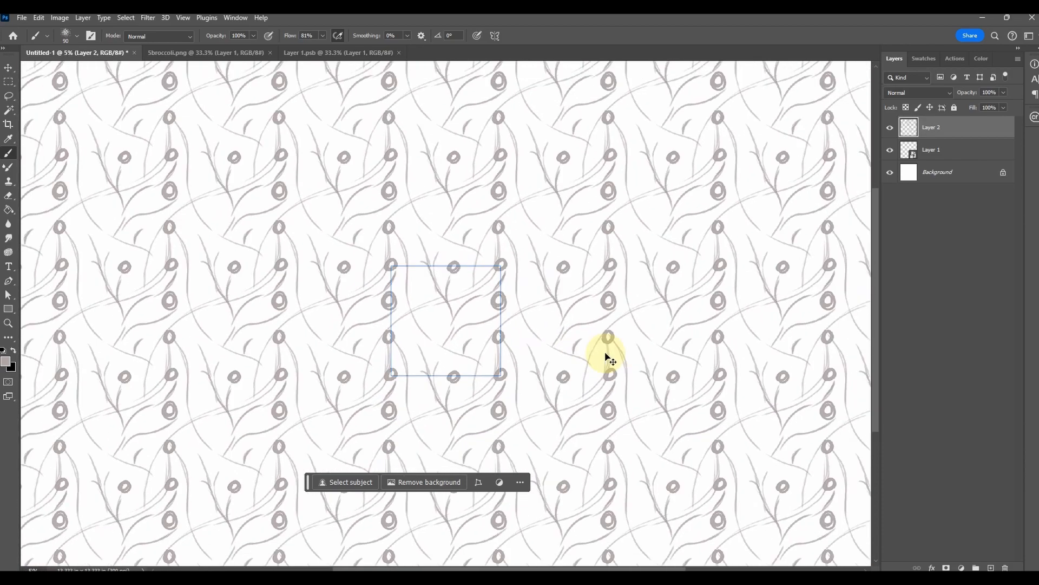
key("ctrl+plus")
key("ctrl+plus")
key("ctrl+plus")
left_click(1004, 567)
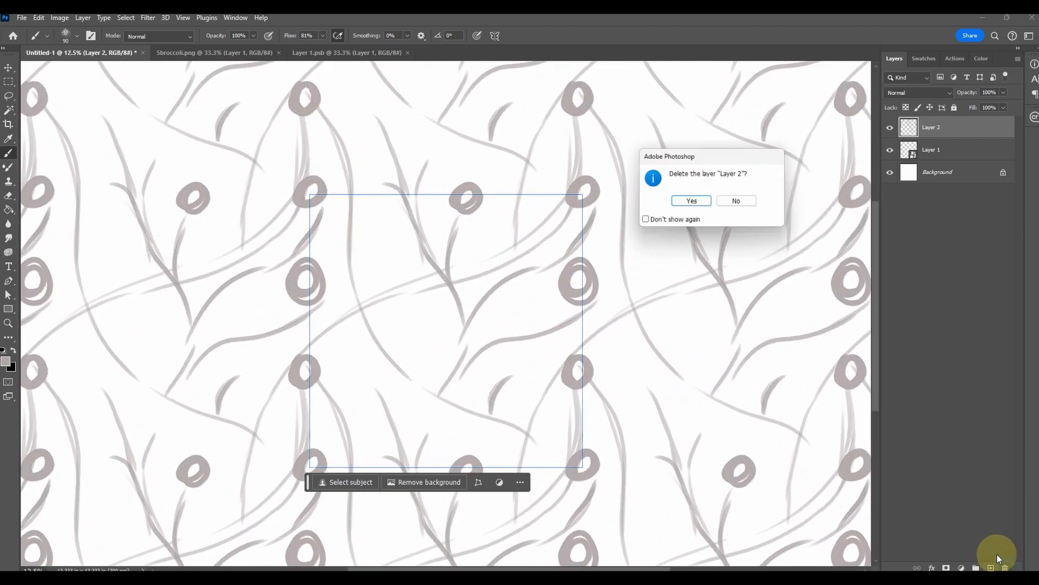
left_click(693, 201)
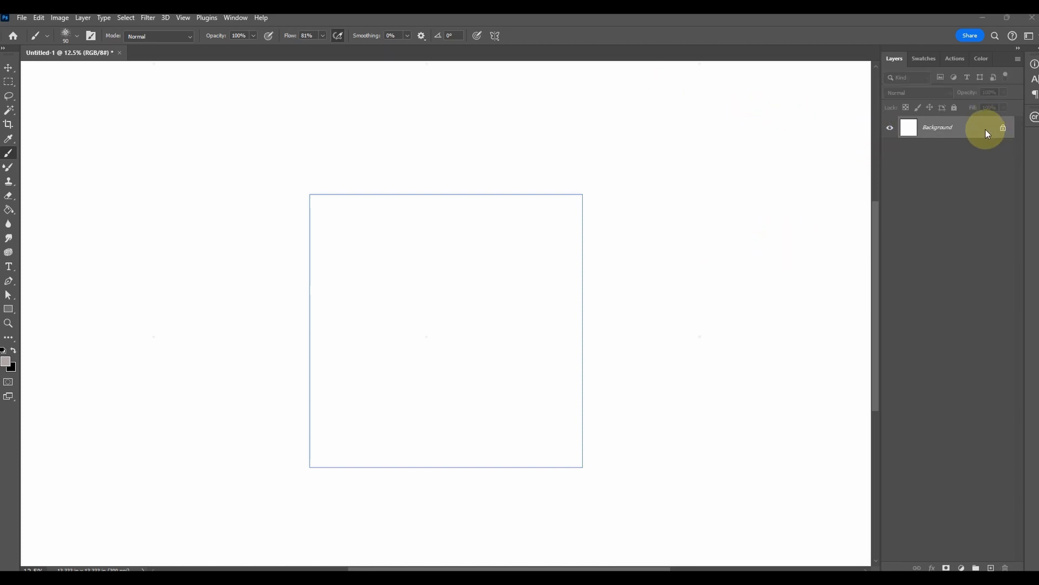
Add an empty layer above the background, and undo its trial conversion to a smart object
left_click(991, 567)
right_click(953, 129)
left_click(979, 349)
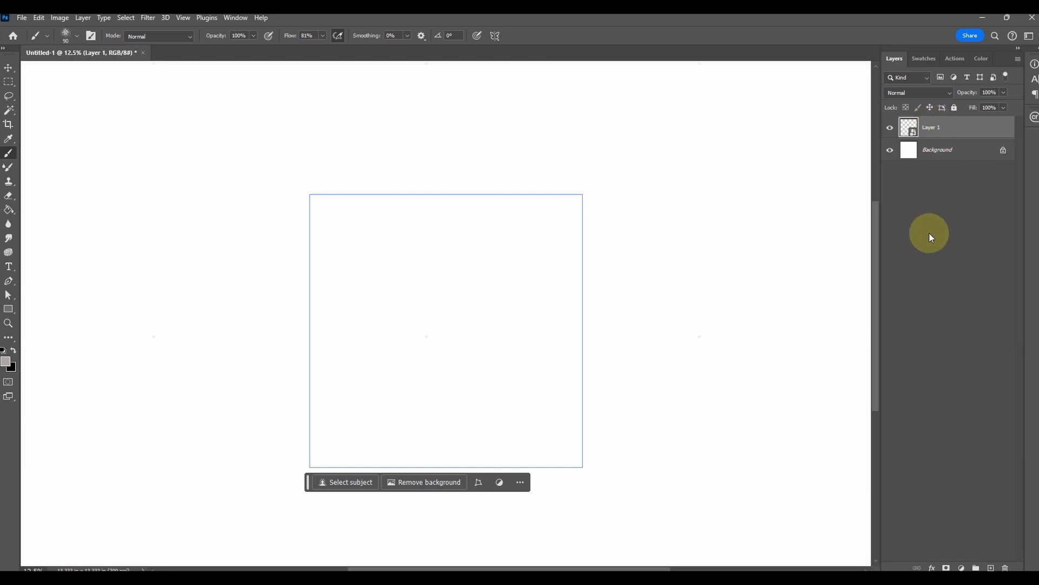
key("ctrl+z")
Open 1 tomato.png and bring the tomato artwork into the middle of the pattern document's tile
left_click(23, 18)
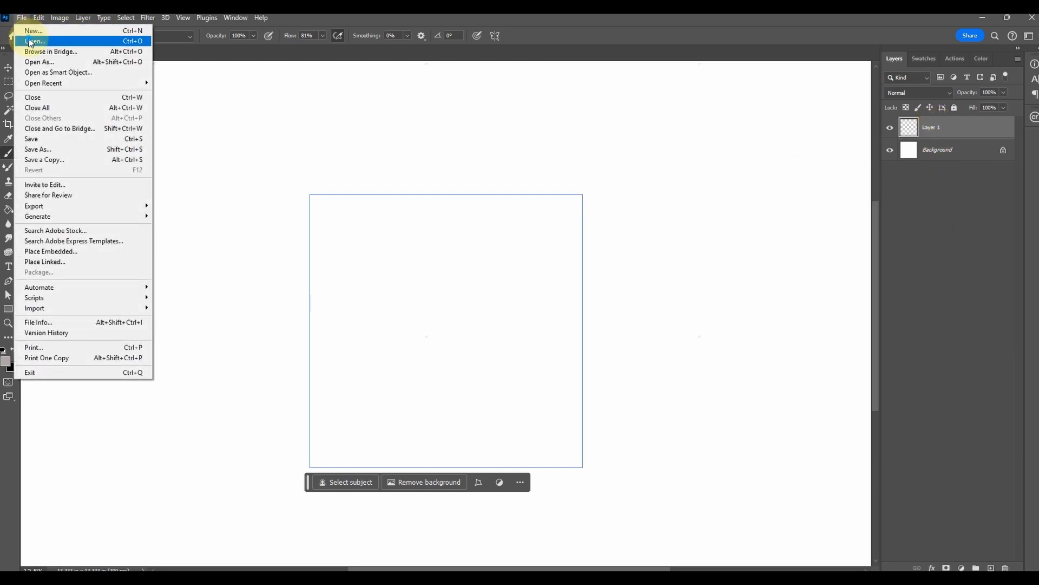
left_click(34, 41)
left_click(515, 194)
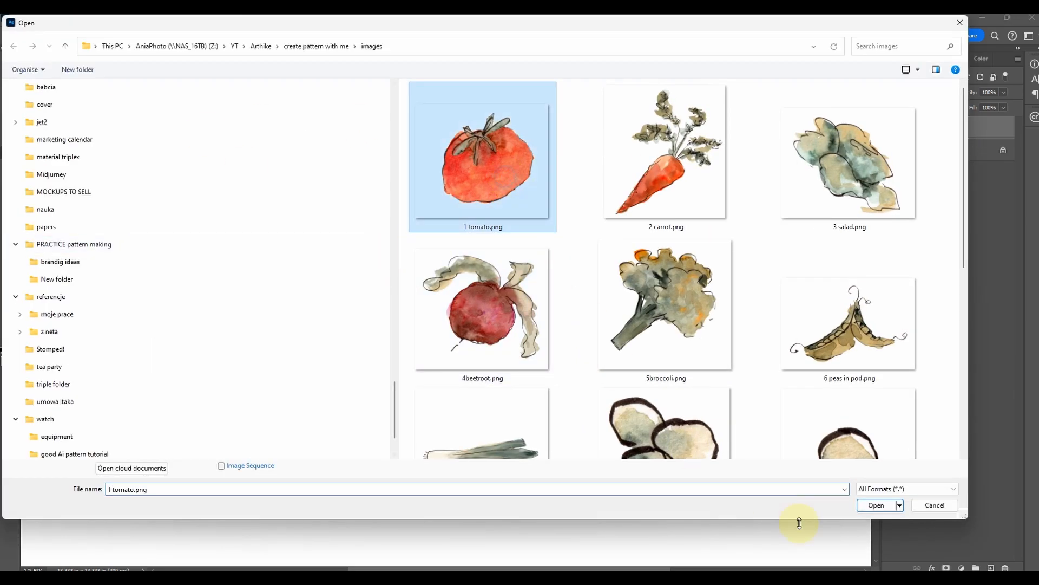
left_click(873, 505)
left_click(8, 68)
left_click_drag(433, 260, 293, 150)
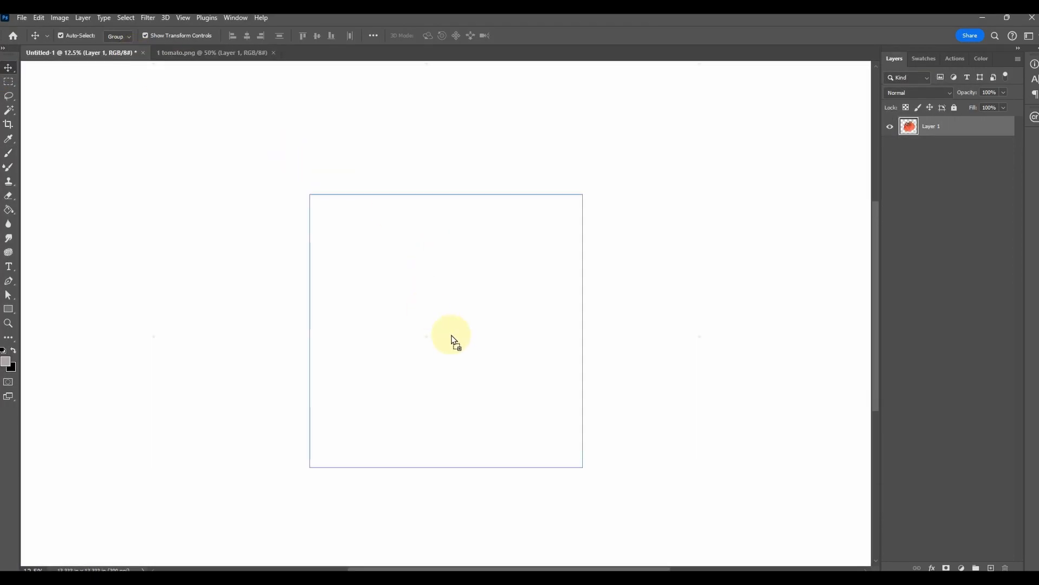
left_click_drag(453, 339, 453, 336)
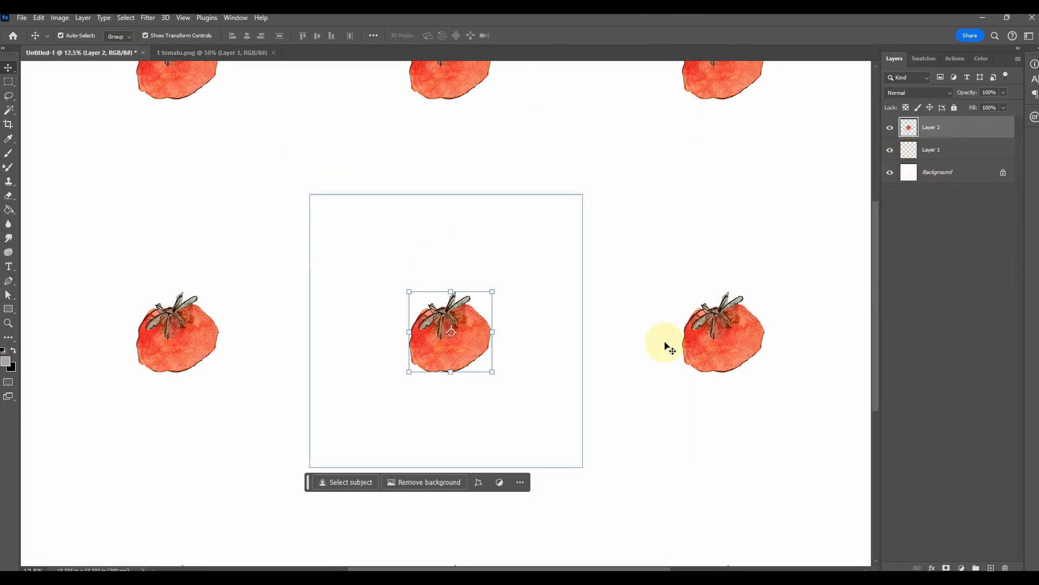
left_click(580, 383)
Convert the tomato layer to a smart object named "tomato" and close 1 tomato.png
left_click(932, 127)
right_click(931, 127)
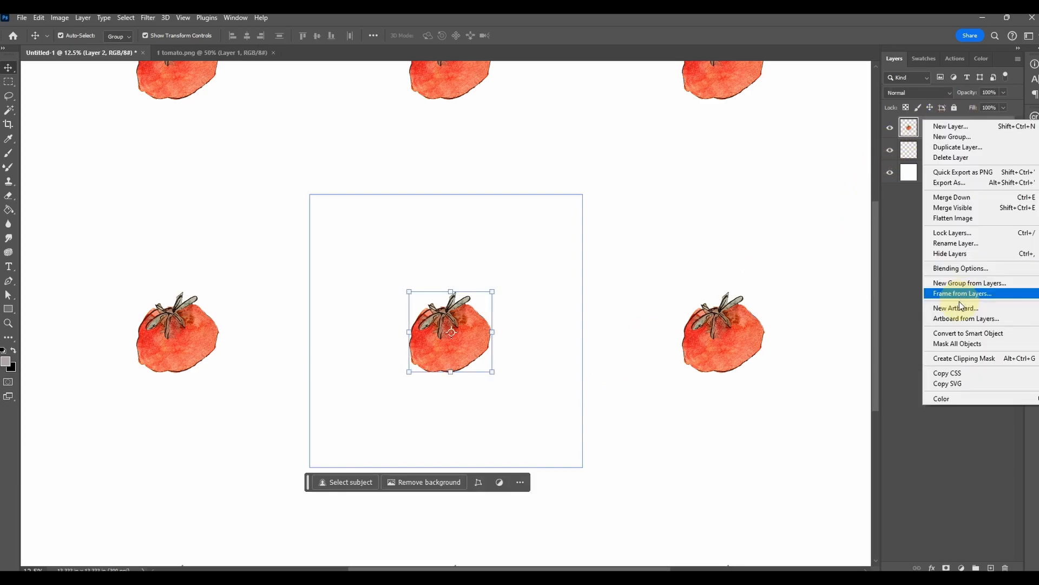
left_click(961, 333)
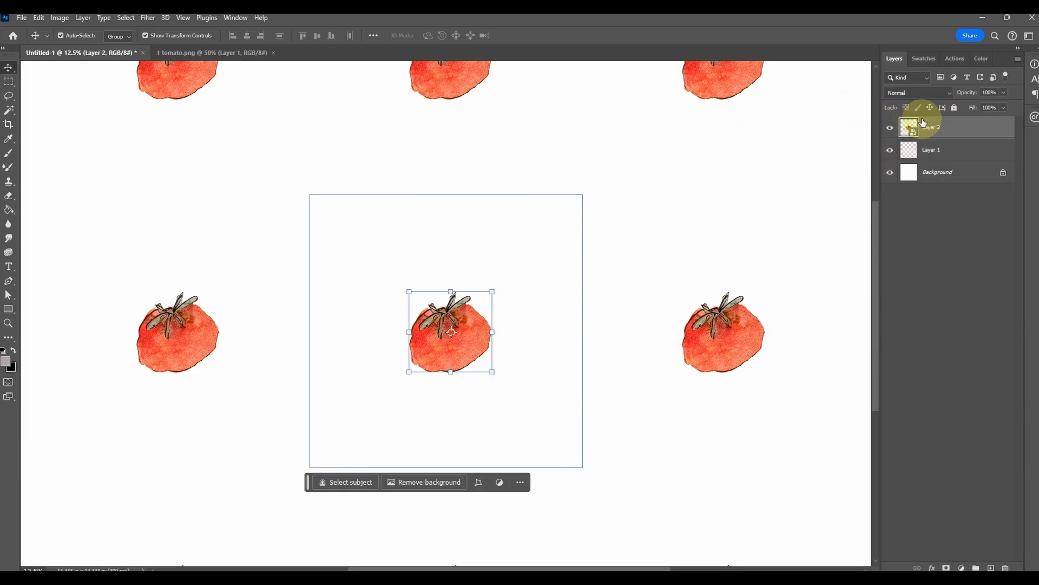
left_click(933, 130)
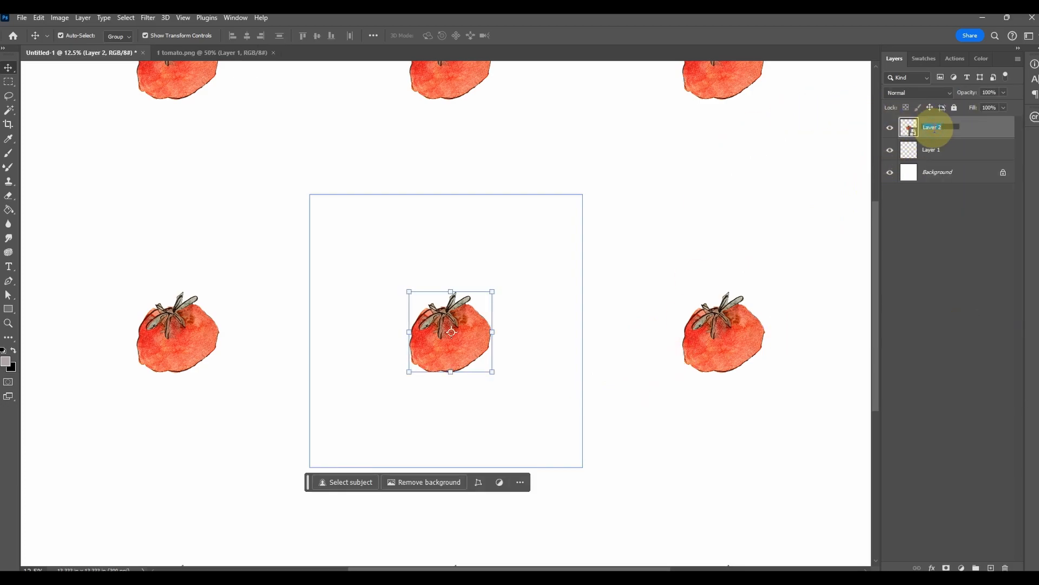
type("toma")
type("to")
left_click(231, 55)
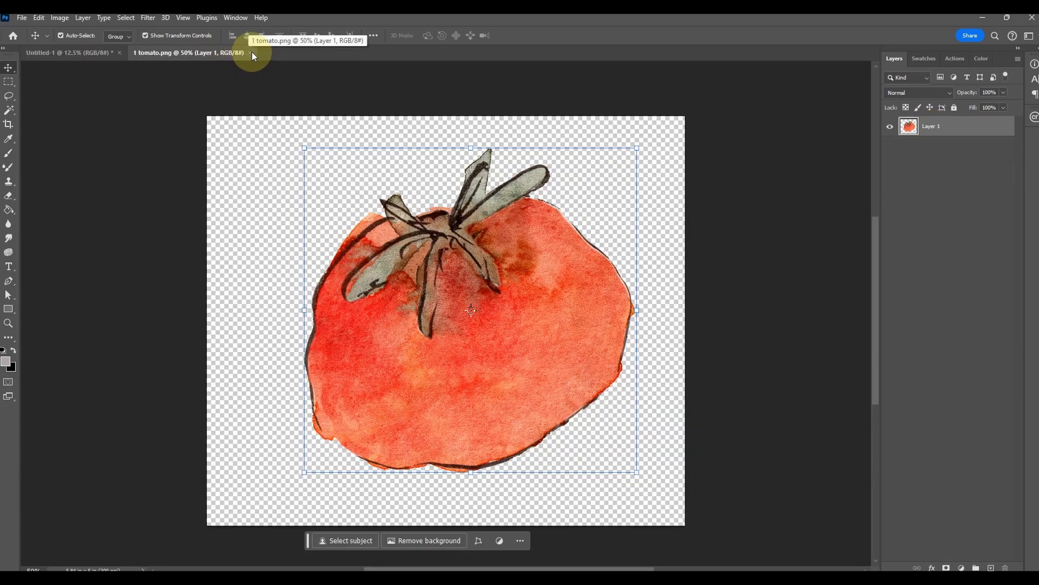
left_click(253, 53)
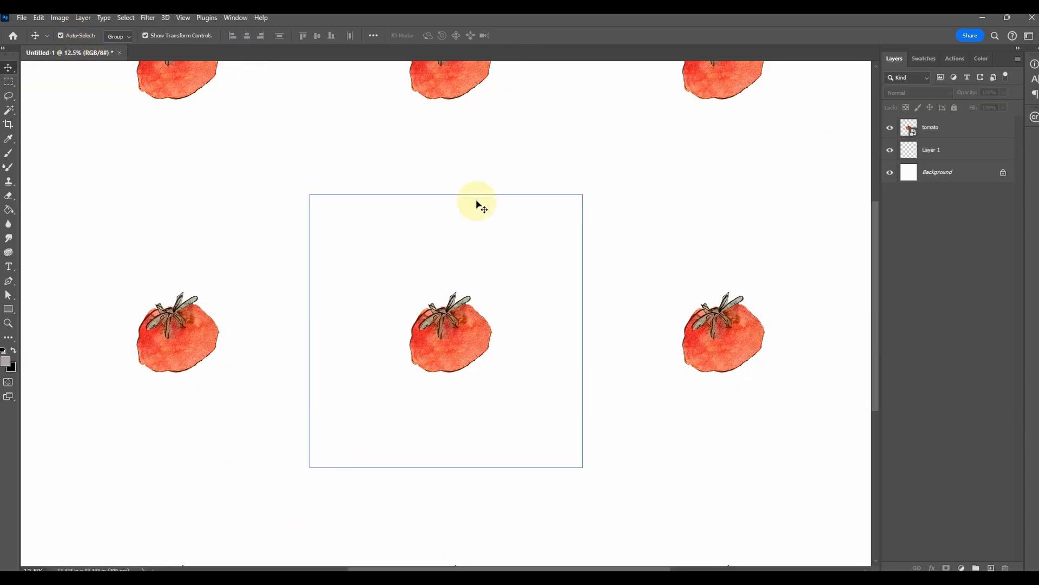
Open 2 carrot.png and bring the carrot artwork into the pattern tile over the tomato
left_click(23, 17)
left_click(29, 40)
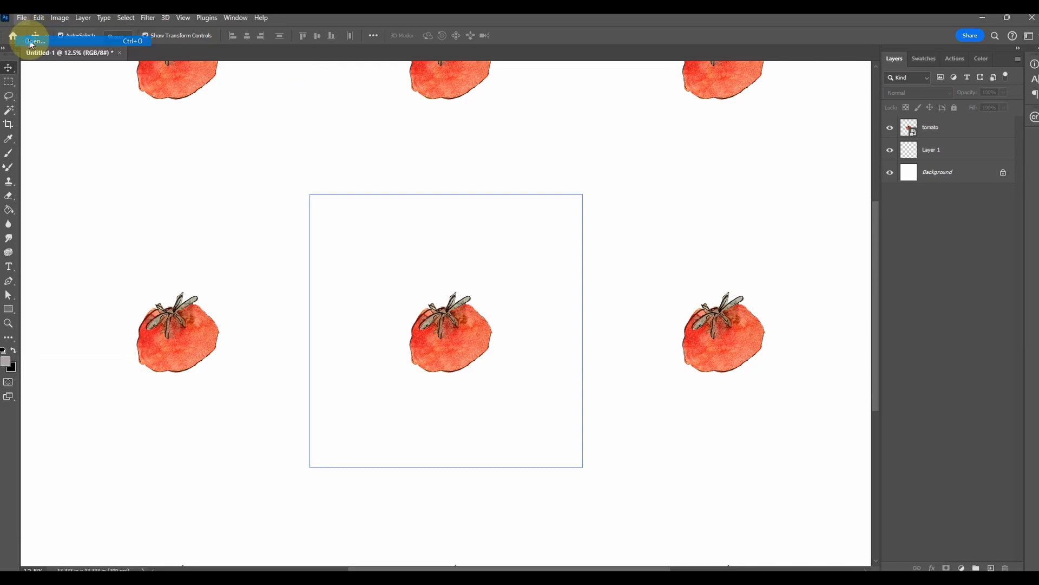
left_click(664, 157)
left_click(873, 503)
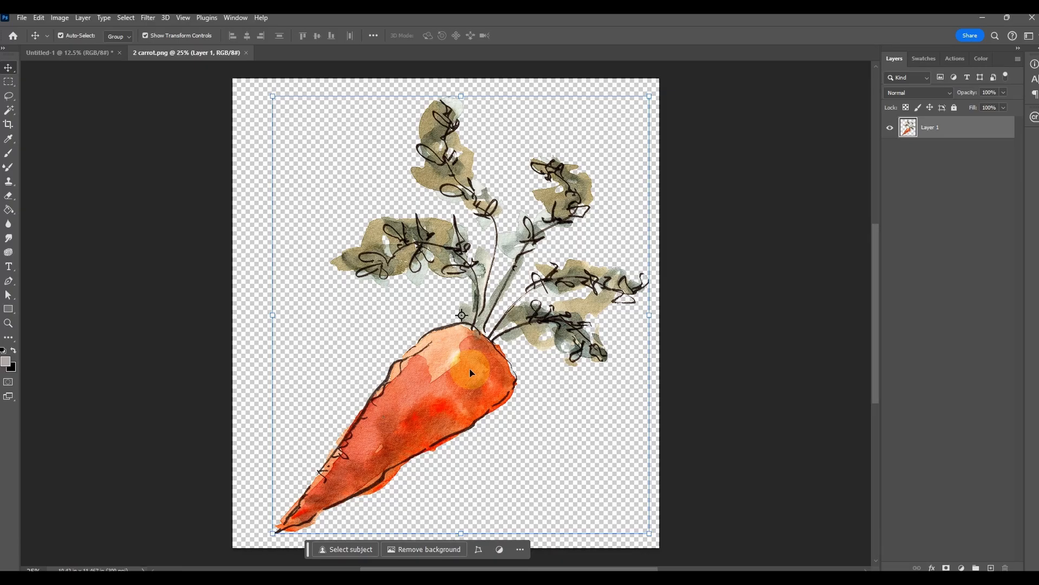
left_click_drag(466, 369, 450, 348)
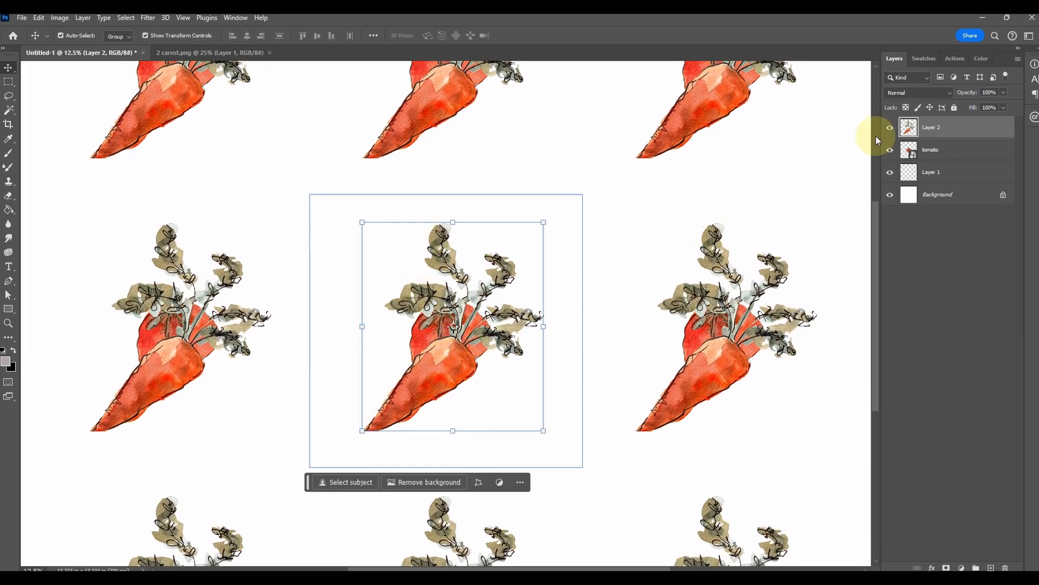
Convert the carrot's layer to a smart object named "carrot" and close 2 carrot.png
right_click(924, 129)
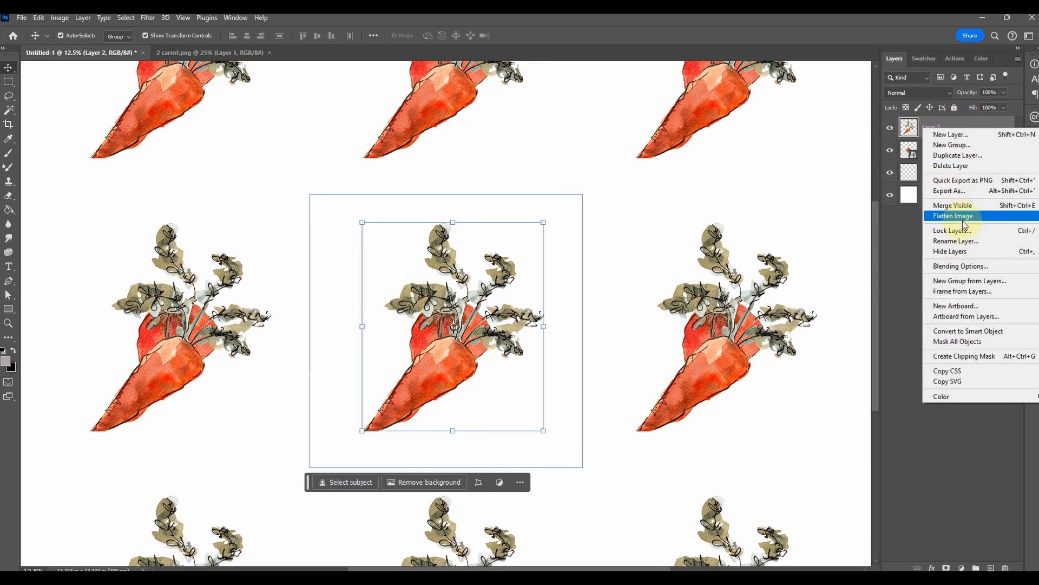
left_click(968, 331)
double_click(934, 128)
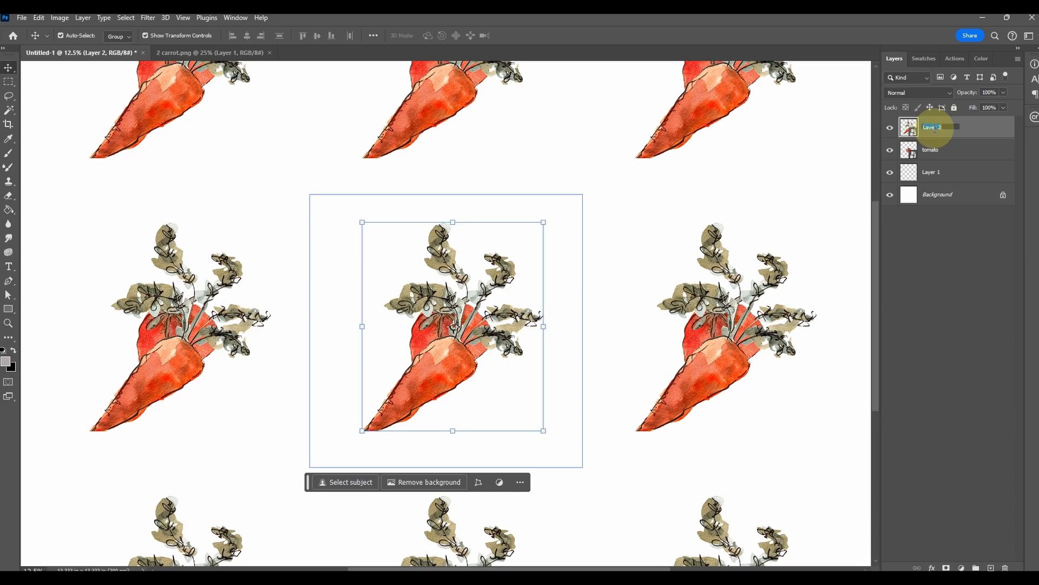
type("carrot")
key("Return")
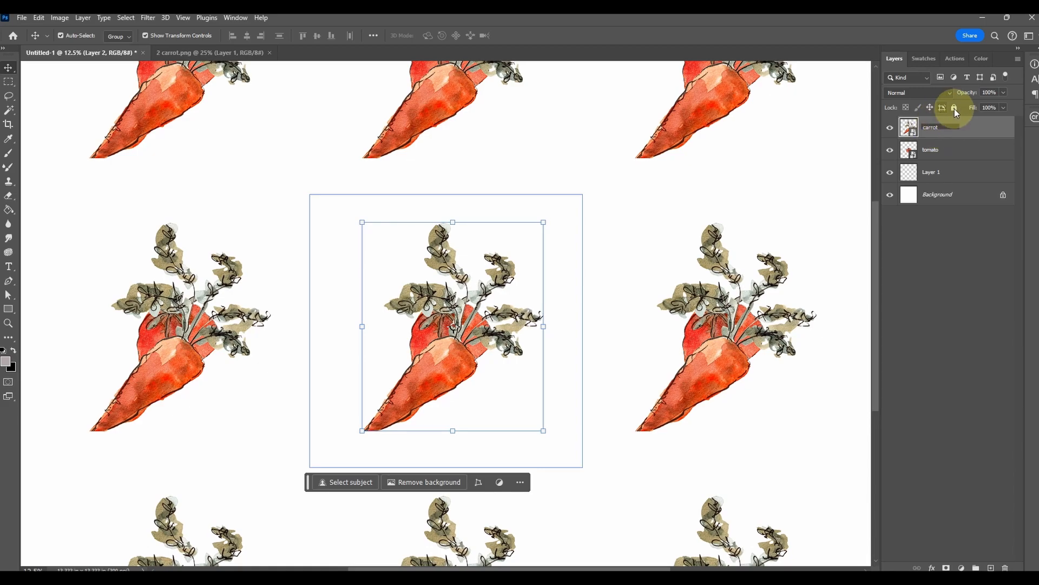
left_click(232, 53)
left_click(266, 53)
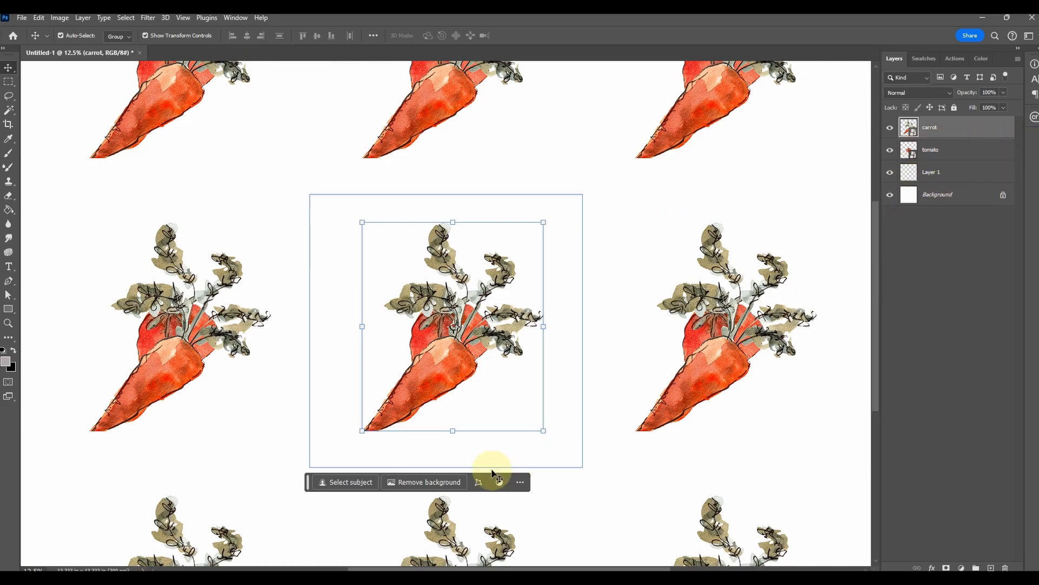
left_click(603, 193)
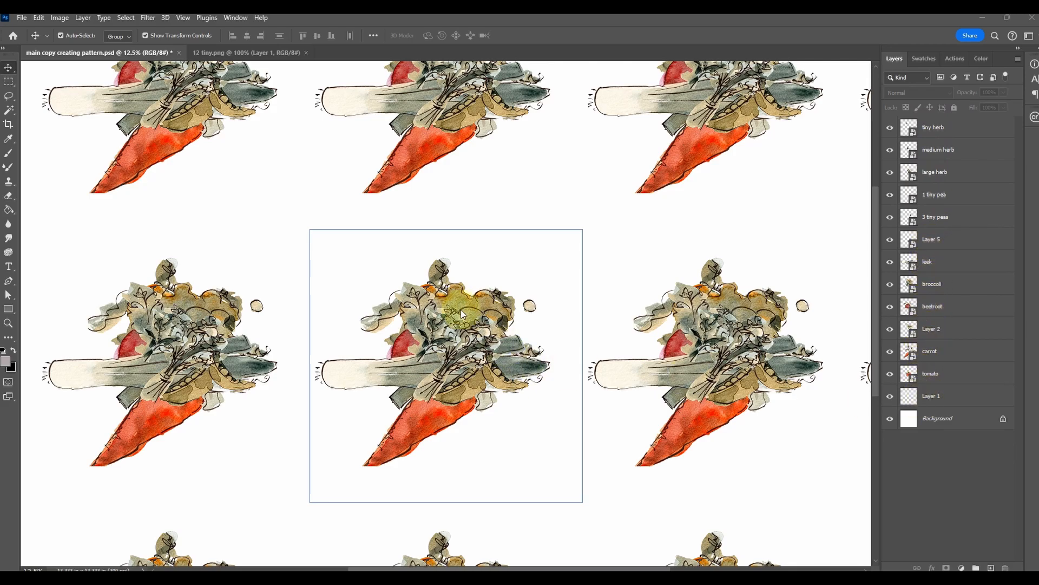
Spread out the pile by moving a herb sprig and the pea pod to the tile's upper corners and the leek to its lower part
left_click(435, 326)
left_click_drag(436, 327, 566, 230)
left_click(489, 380)
left_click_drag(489, 380, 595, 307)
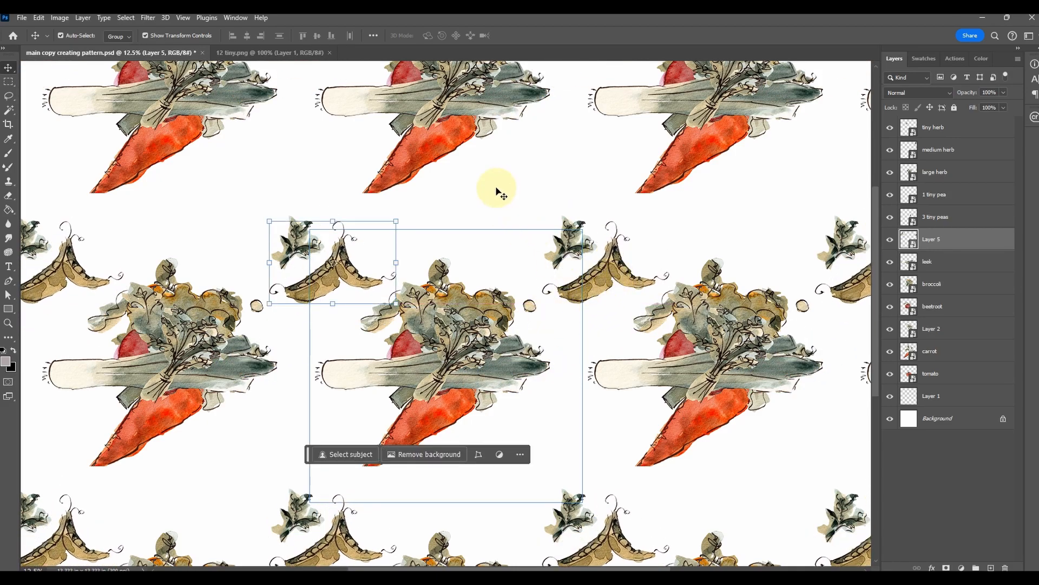
left_click_drag(378, 100, 402, 162)
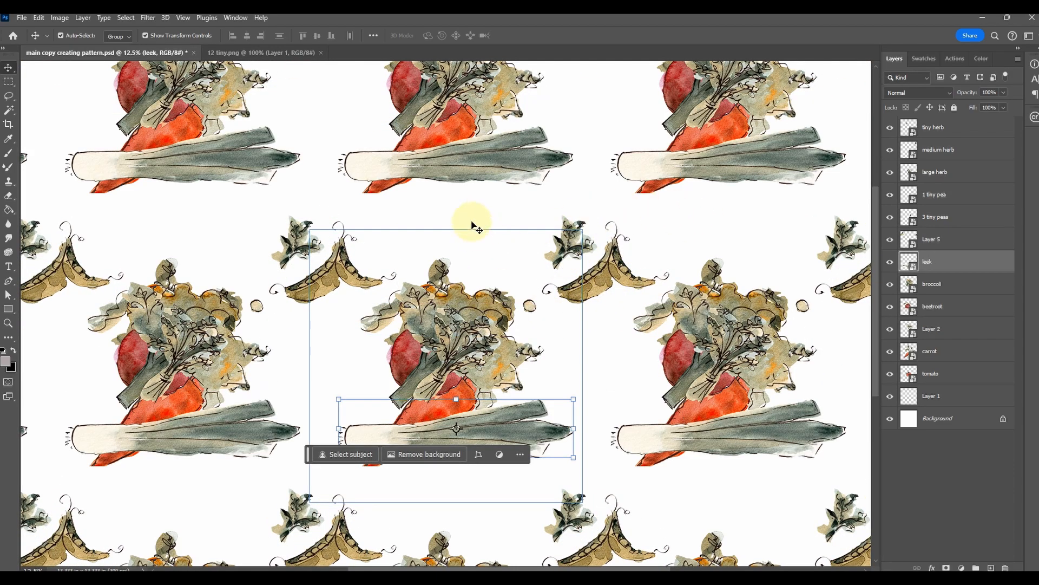
key("ctrl+minus")
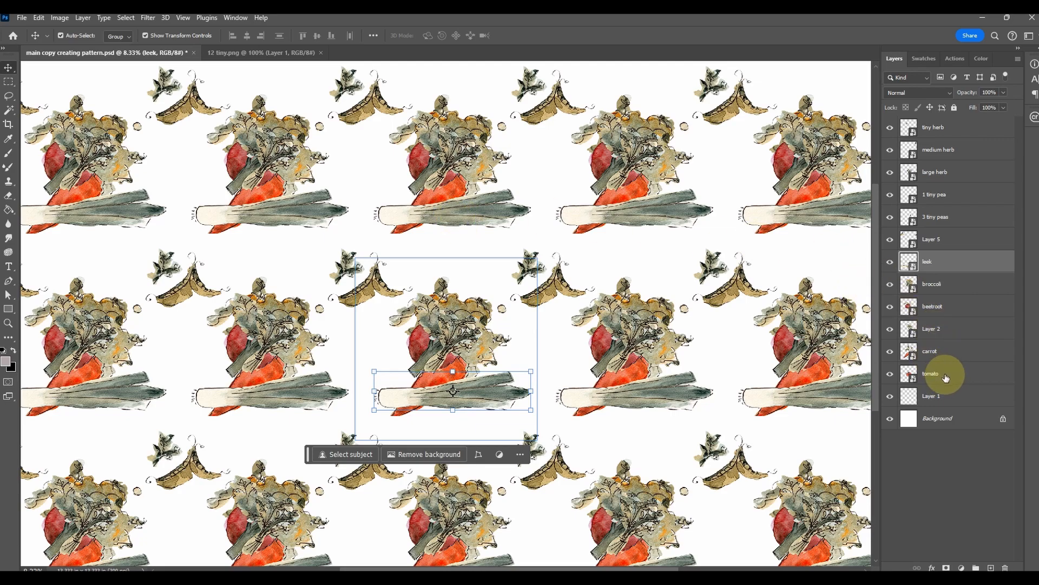
Hide all vegetable and herb layers except leek and carrot, and arrange these two with the leek slanted and the carrot over the tile's lower-left corner
left_click(890, 374)
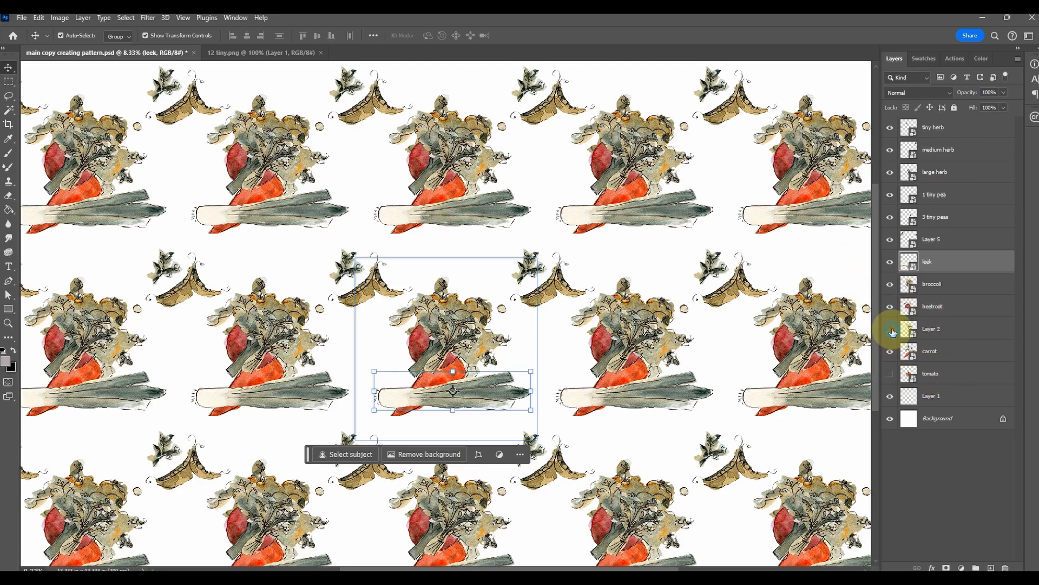
left_click_drag(892, 331, 889, 131)
left_click(452, 354)
left_click_drag(452, 354, 413, 249)
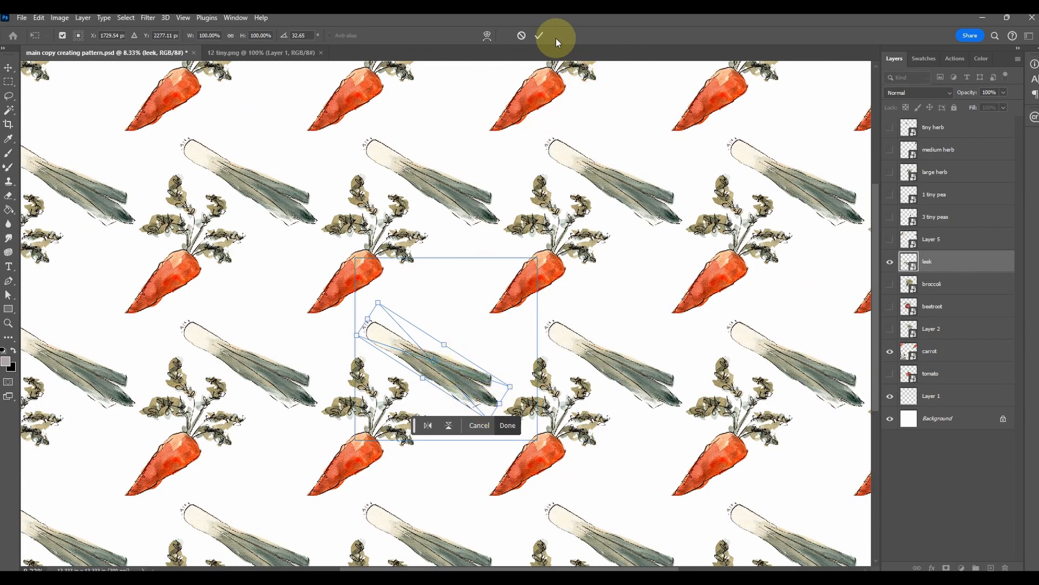
left_click(539, 36)
left_click(591, 296)
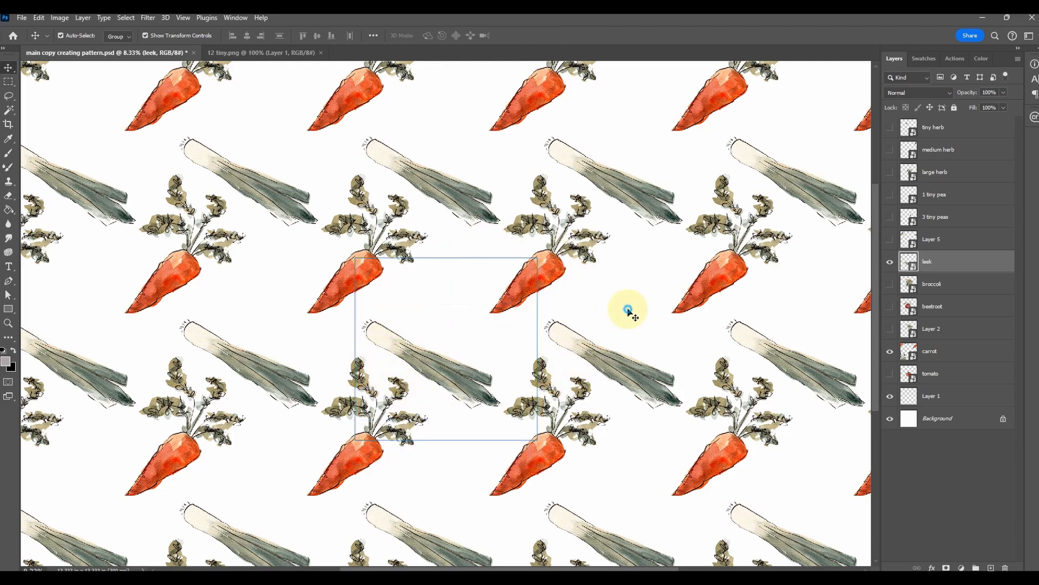
Show the tomato layer and place the tomato behind the leek's green end near the tile's right edge, briefly previewing Layer 2
left_click(908, 373)
left_click_drag(465, 354, 515, 366)
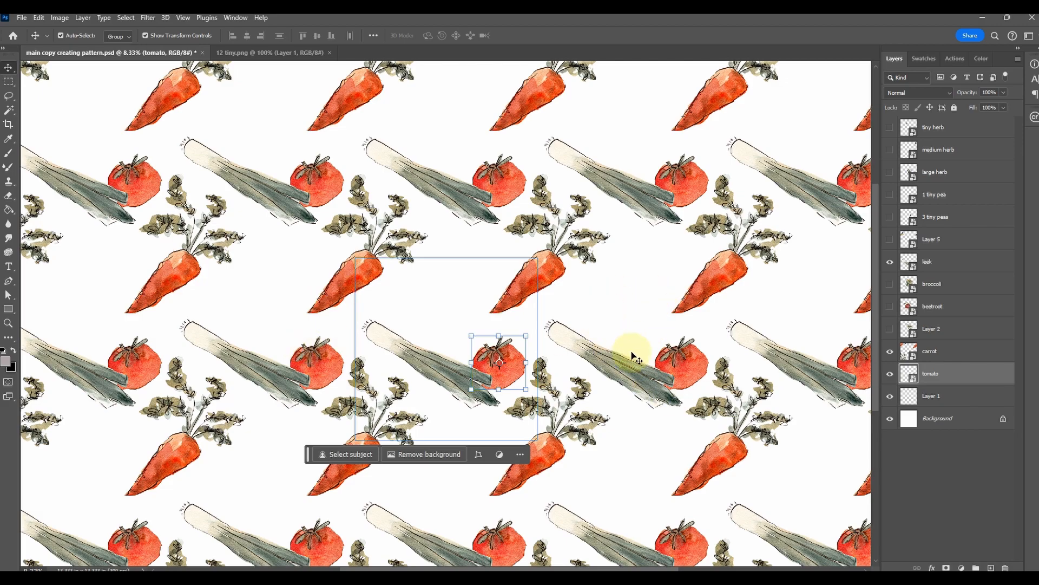
left_click(889, 329)
left_click(888, 329)
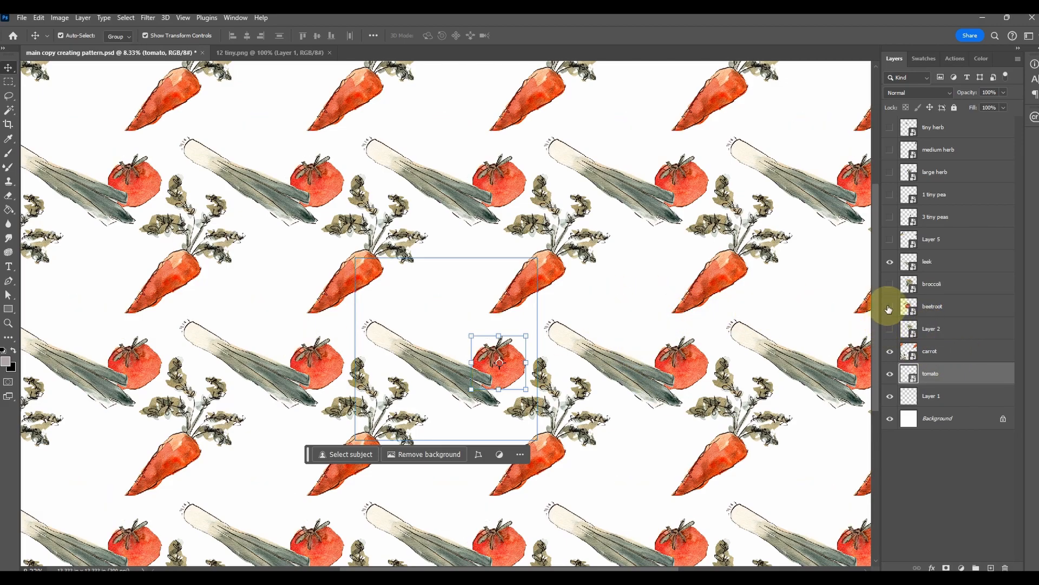
Show the beetroot and broccoli layers and move each one into a free gap around the leek and carrot
left_click(888, 307)
left_click(889, 307)
left_click(889, 306)
left_click_drag(617, 337, 441, 286)
left_click(889, 285)
left_click(932, 284)
left_click_drag(671, 374, 629, 344)
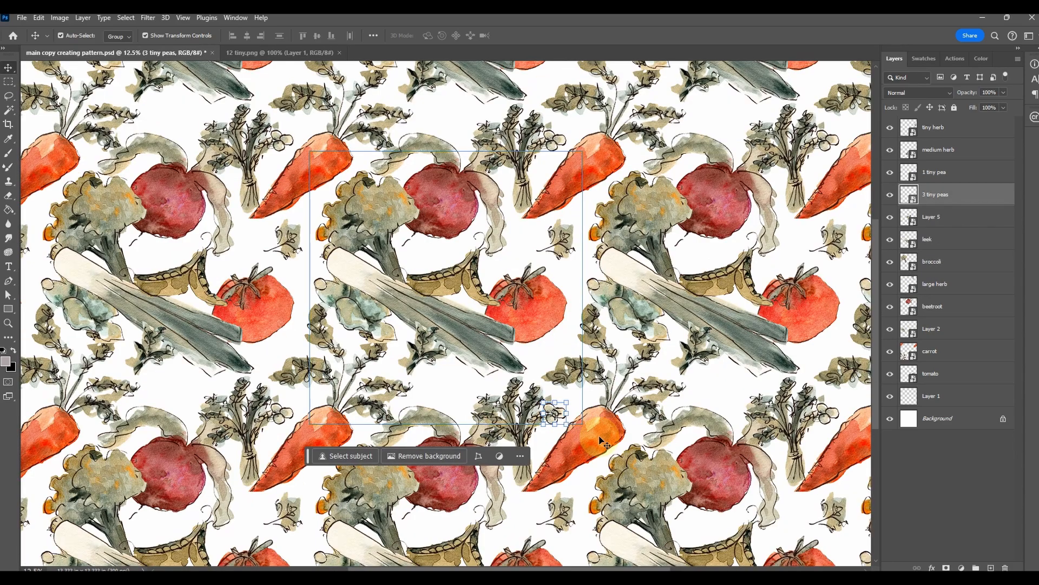
Duplicate the three tiny peas into the gap between the herb bunch and the tiny herb, and check the repeat
scroll(580, 435, "up", 2)
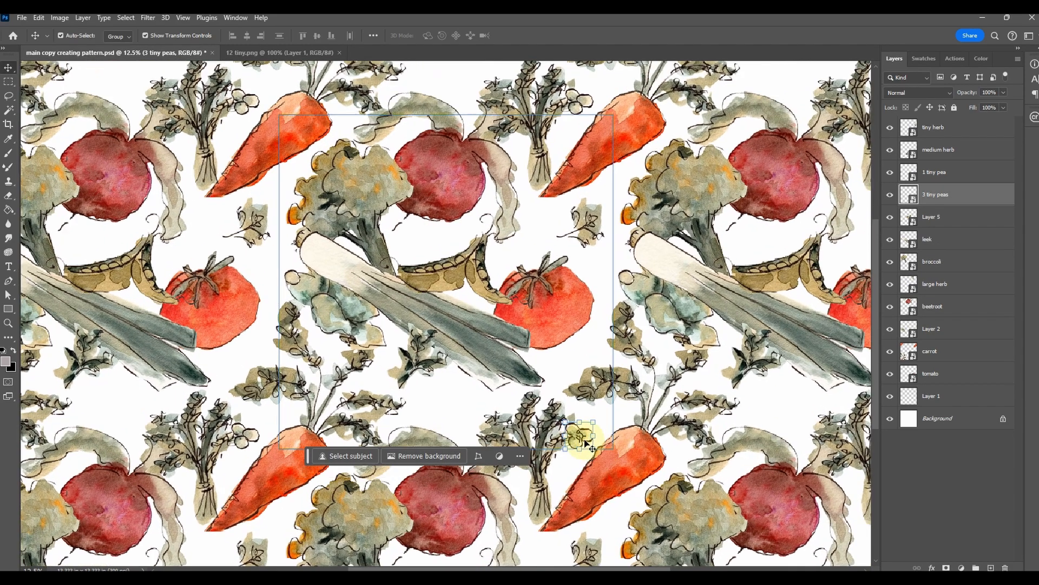
left_click_drag(599, 451, 559, 219)
scroll(558, 219, "down", 1)
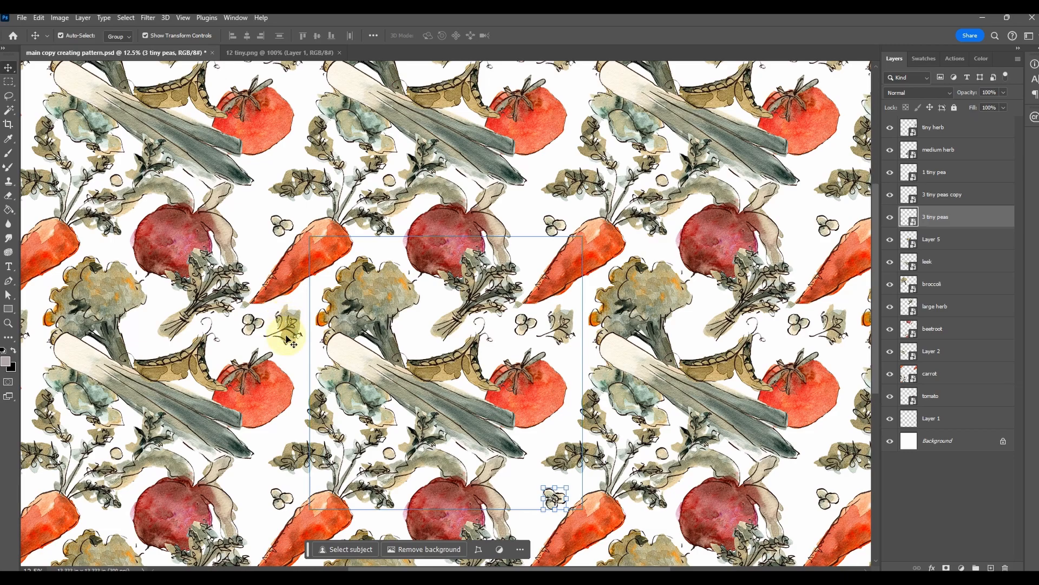
scroll(536, 386, "down", 2)
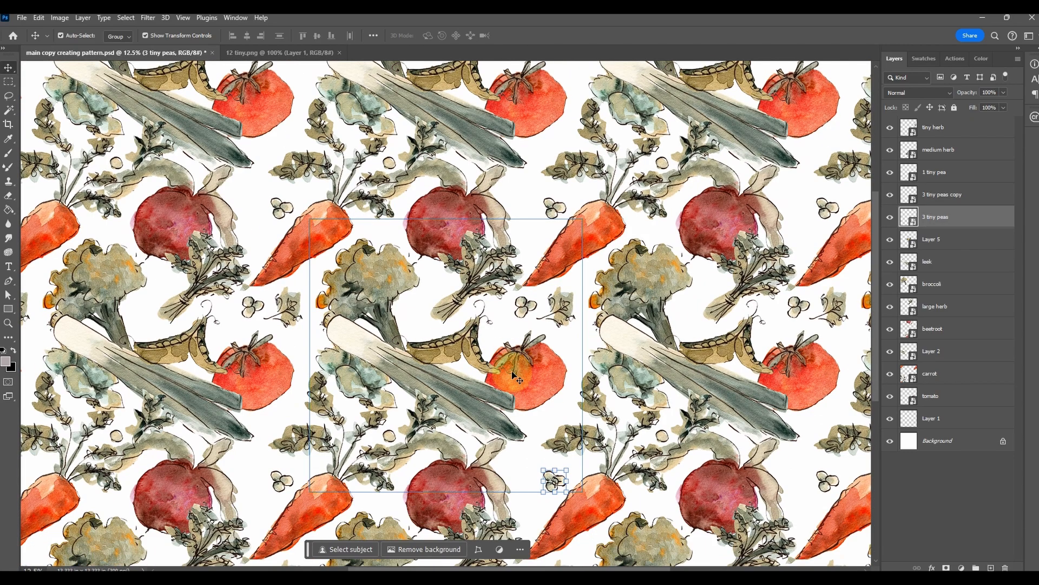
scroll(514, 378, "up", 1)
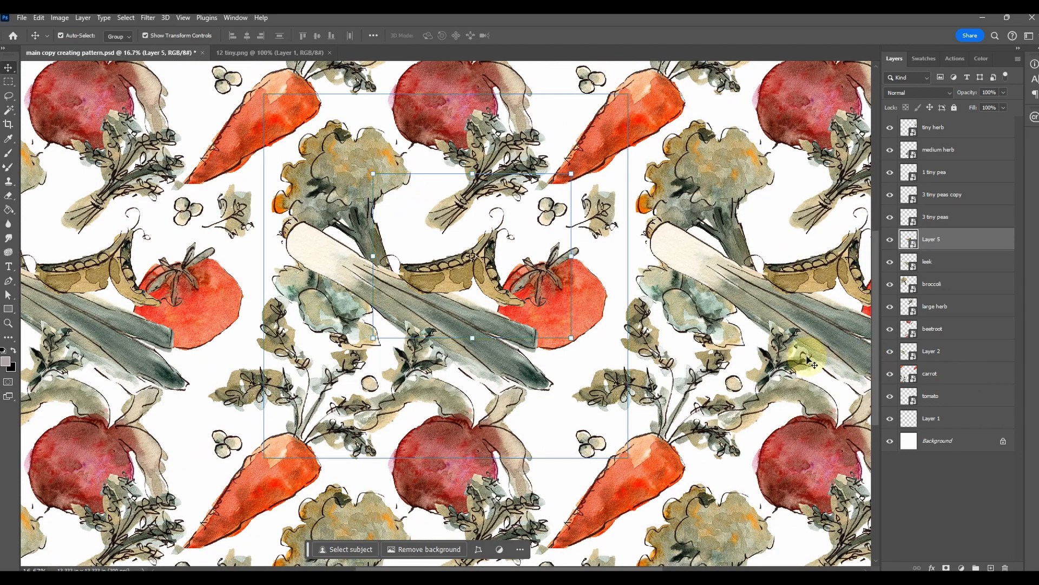
Add an empty layer directly above the background and fill it with a muted teal colour
left_click(417, 357)
key("ctrl+plus")
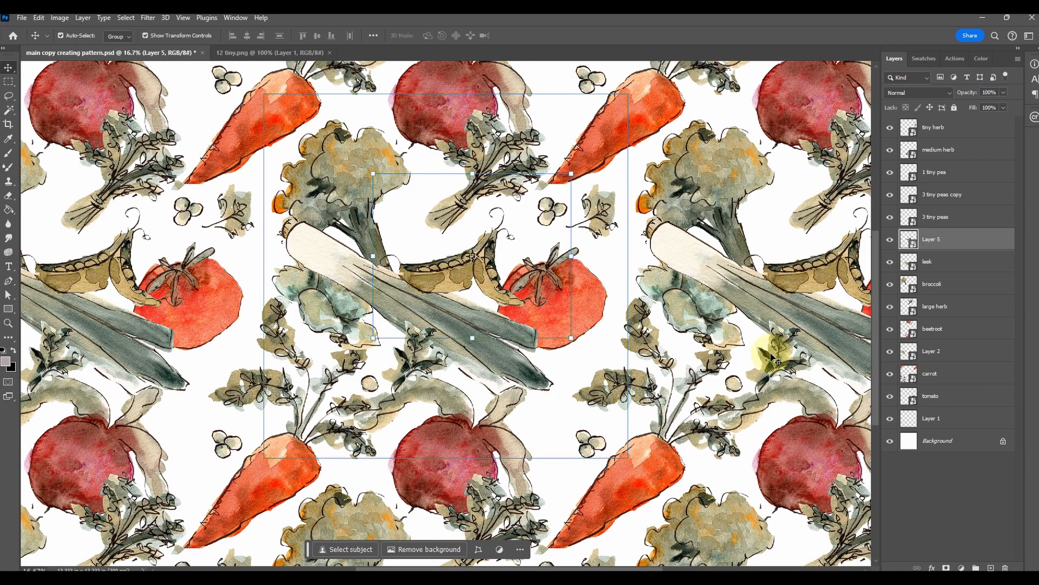
left_click(926, 442)
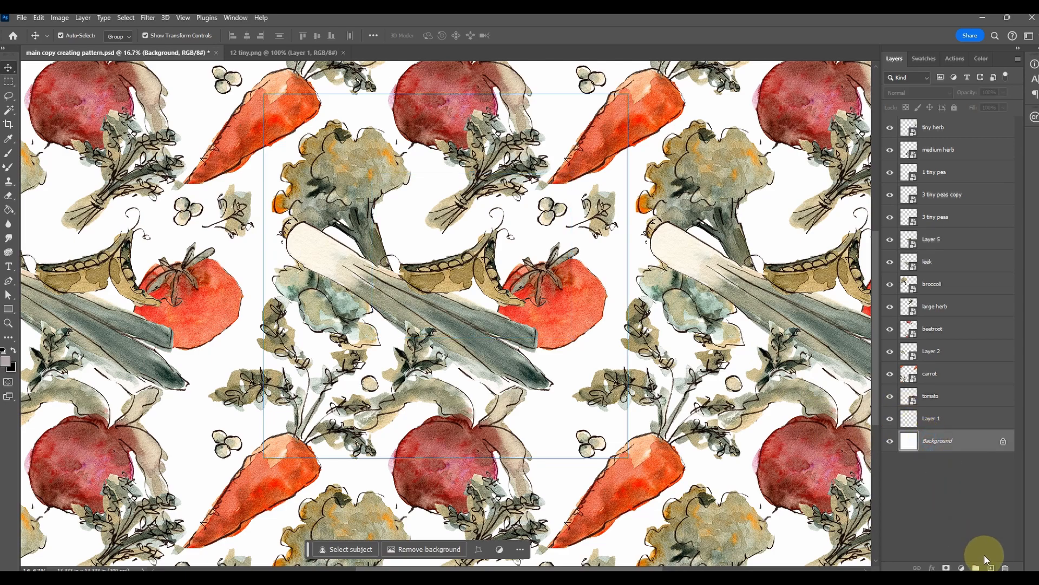
left_click(992, 567)
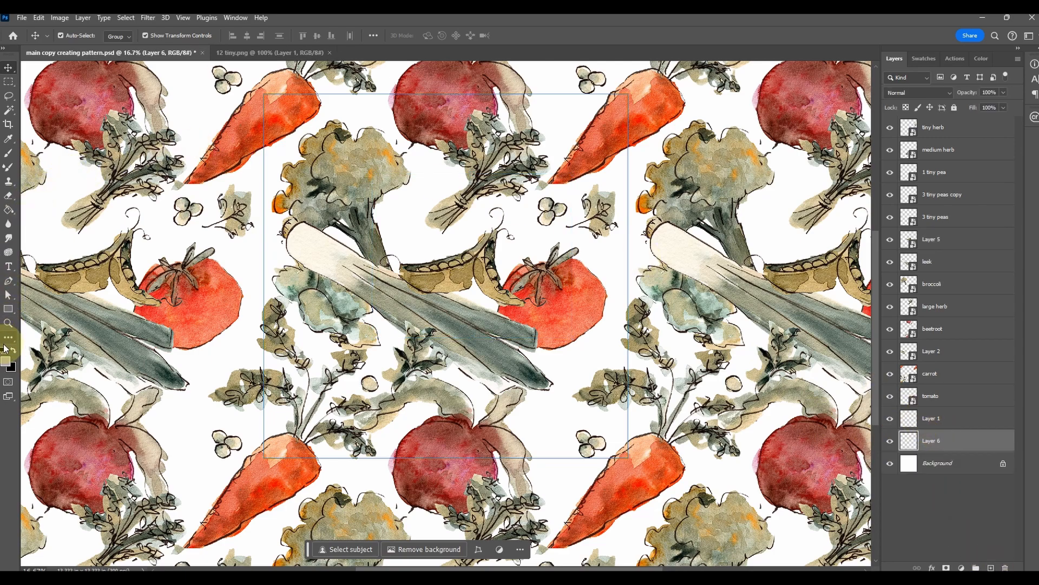
key("i")
left_click(6, 361)
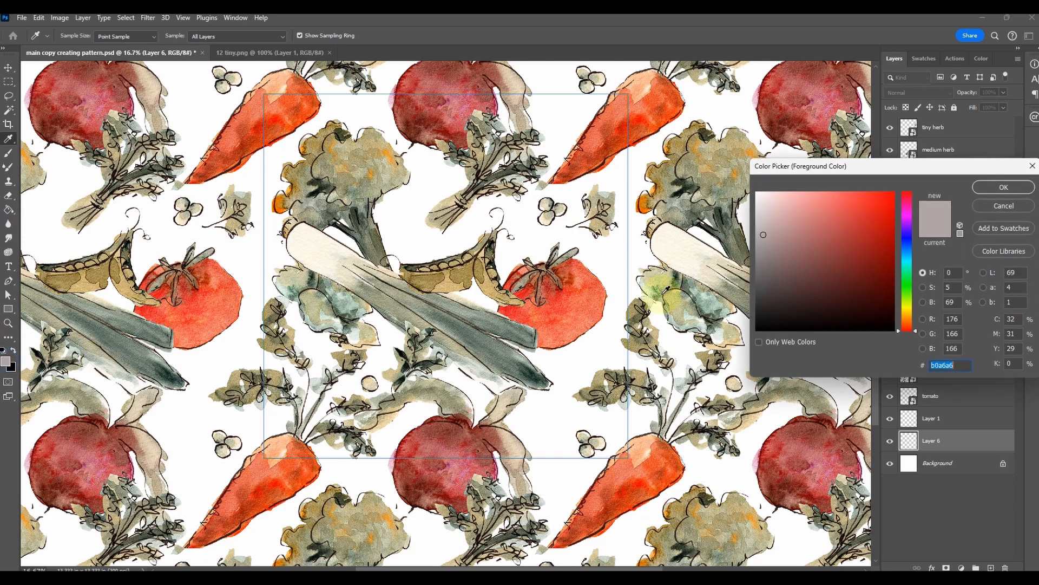
left_click(1032, 165)
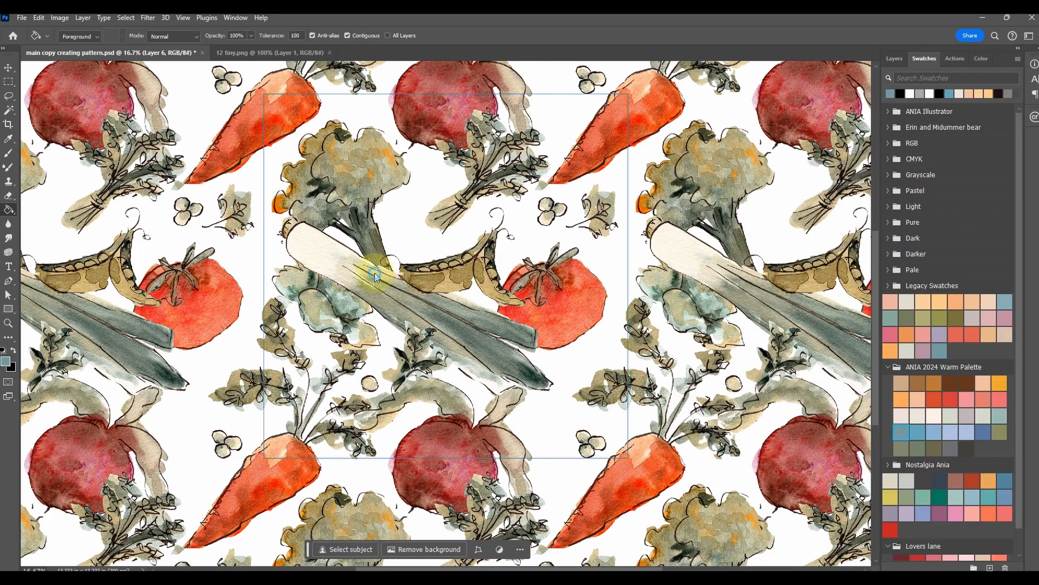
left_click(375, 272)
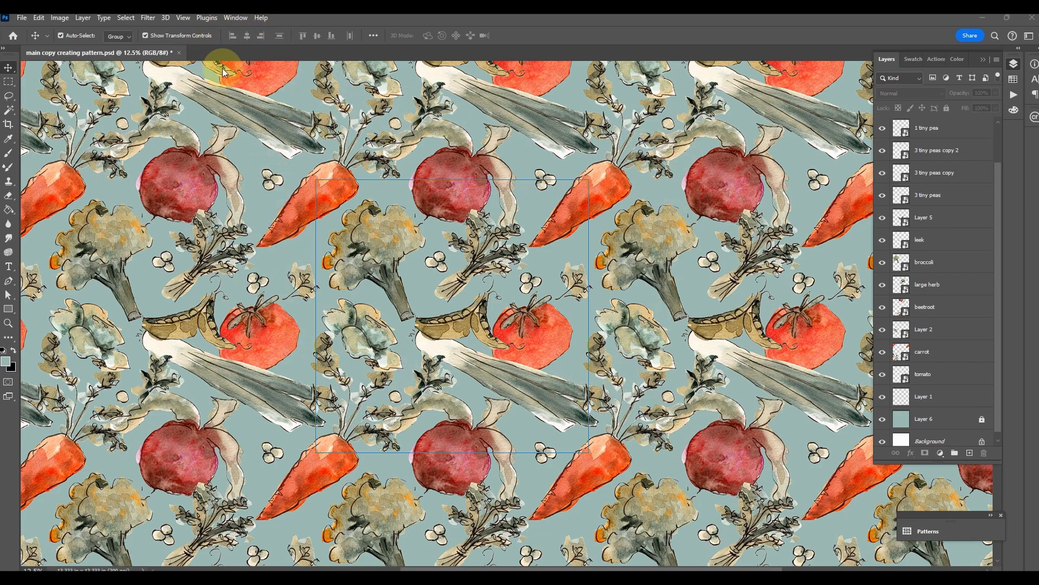
Turn off Pattern Preview on the layered document to inspect the bare tile, and undo that change
left_click(236, 19)
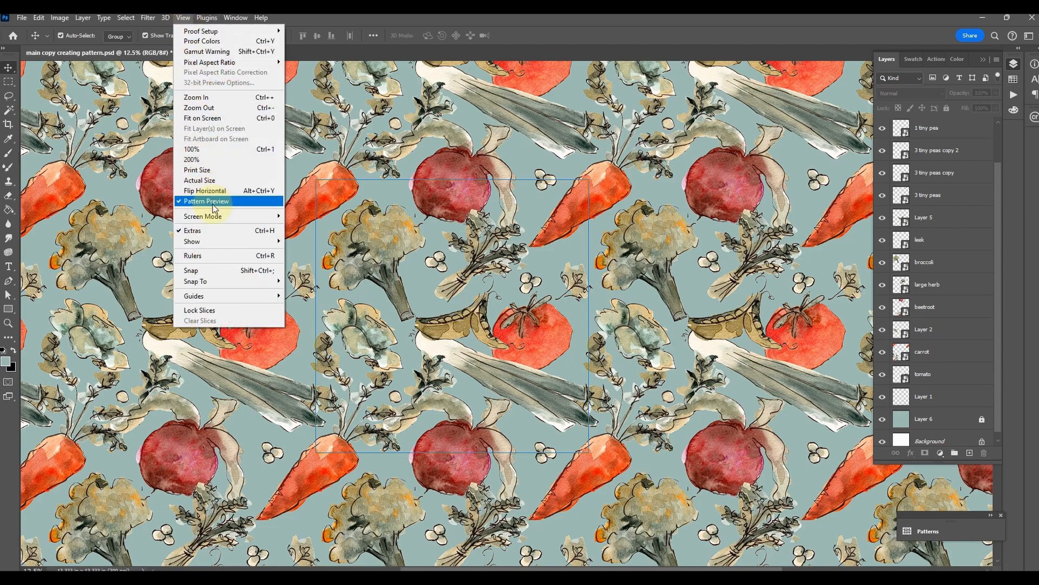
left_click(216, 203)
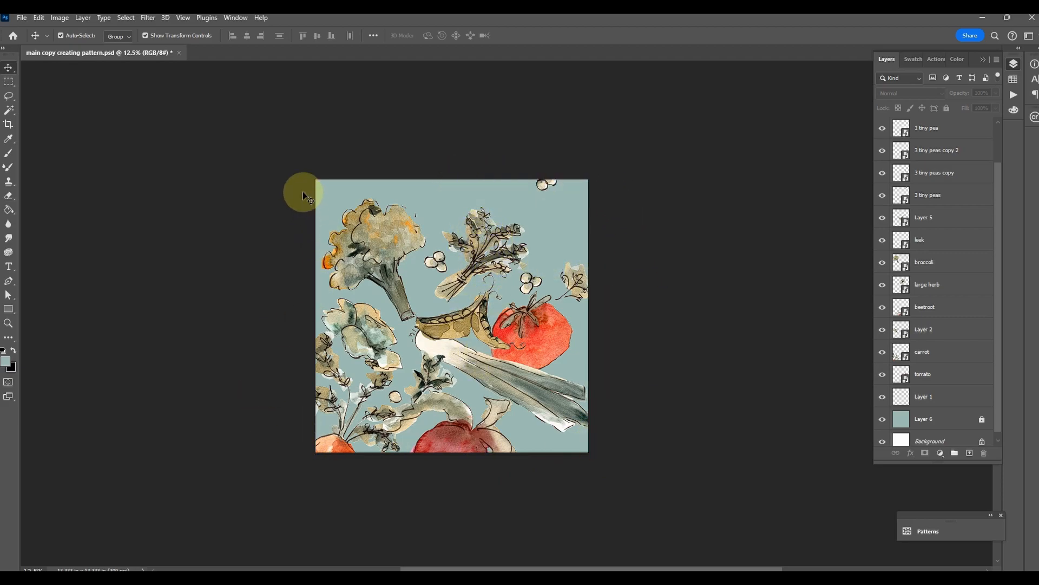
left_click(41, 15)
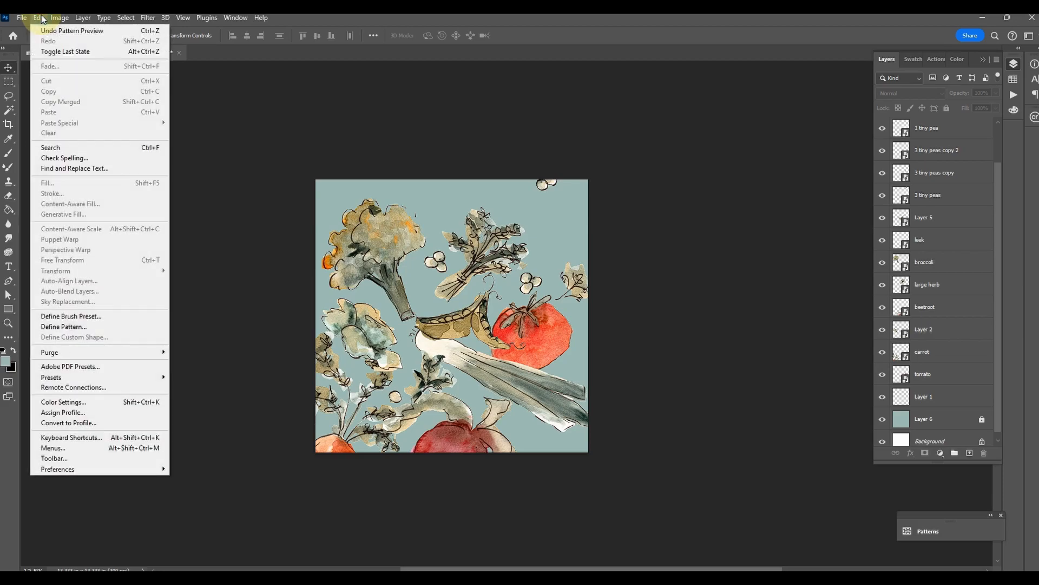
left_click(43, 17)
left_click(41, 20)
left_click(43, 30)
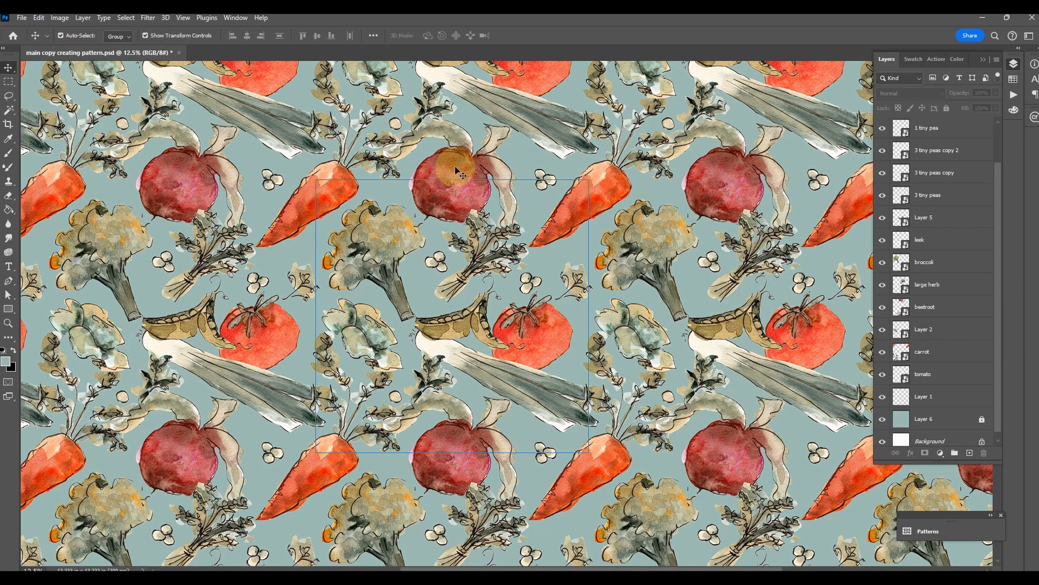
Flatten all the layers into a single image and move the contextual task bar away from the tile
left_click_drag(996, 283, 1005, 170)
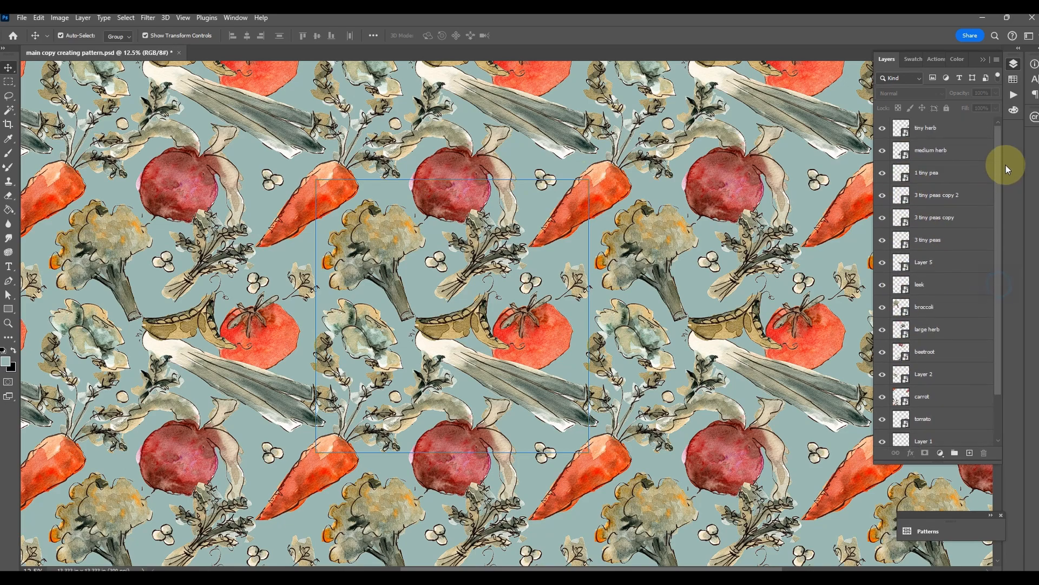
left_click(83, 18)
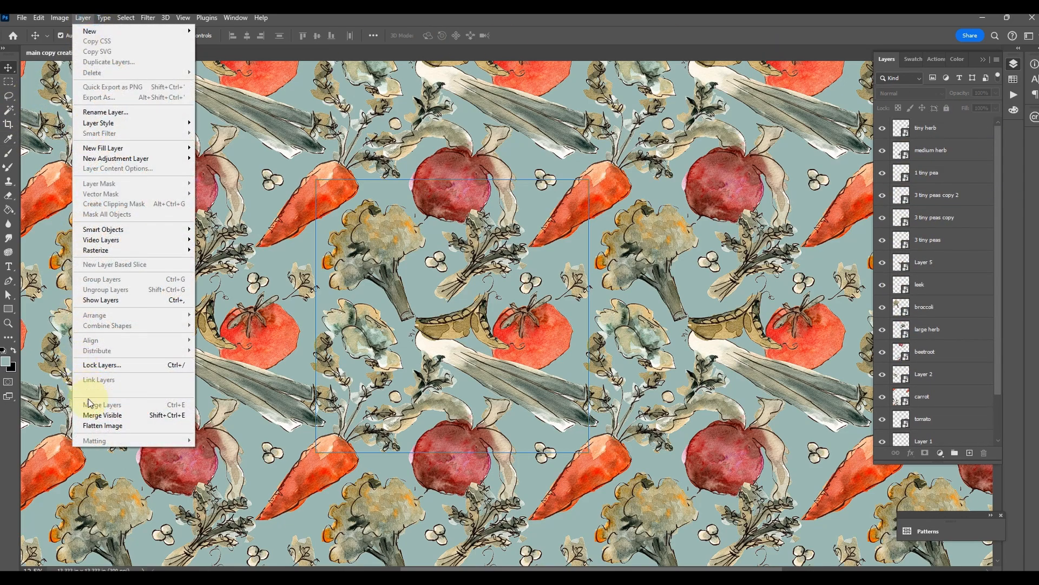
left_click(93, 426)
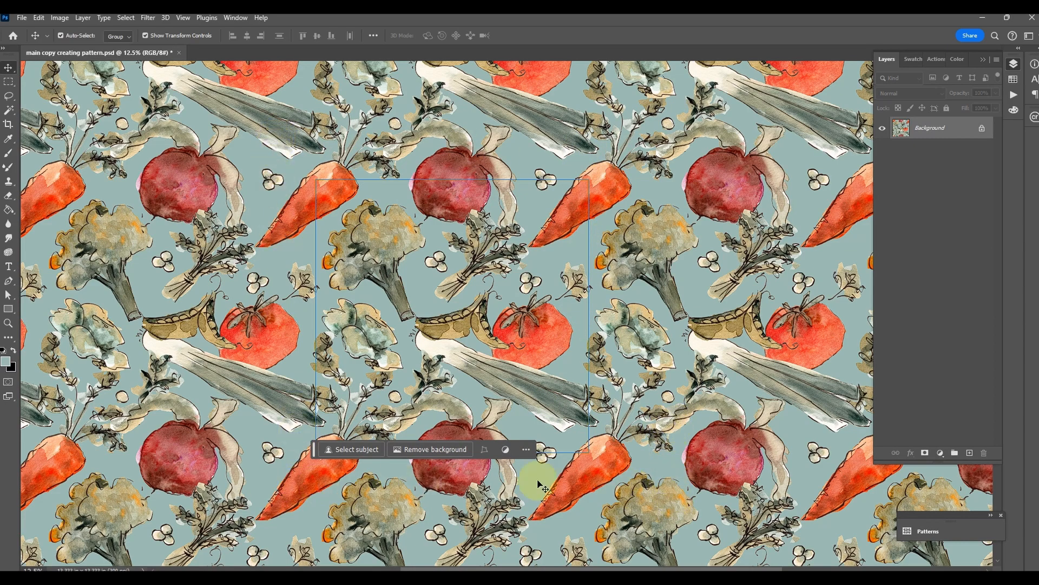
left_click_drag(316, 449, 738, 519)
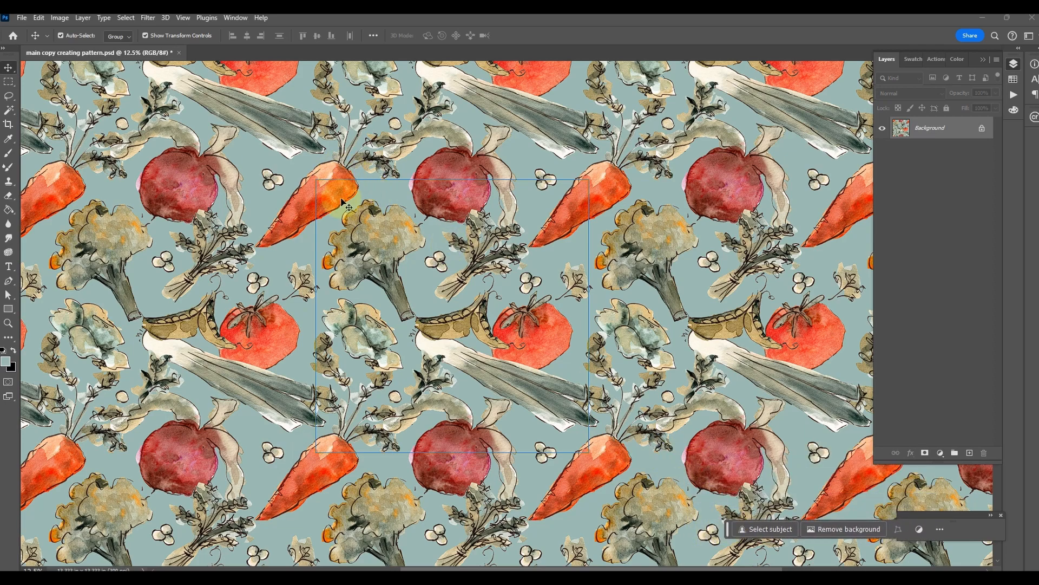
Turn off Pattern Preview so that only the flattened tile is displayed
left_click(242, 21)
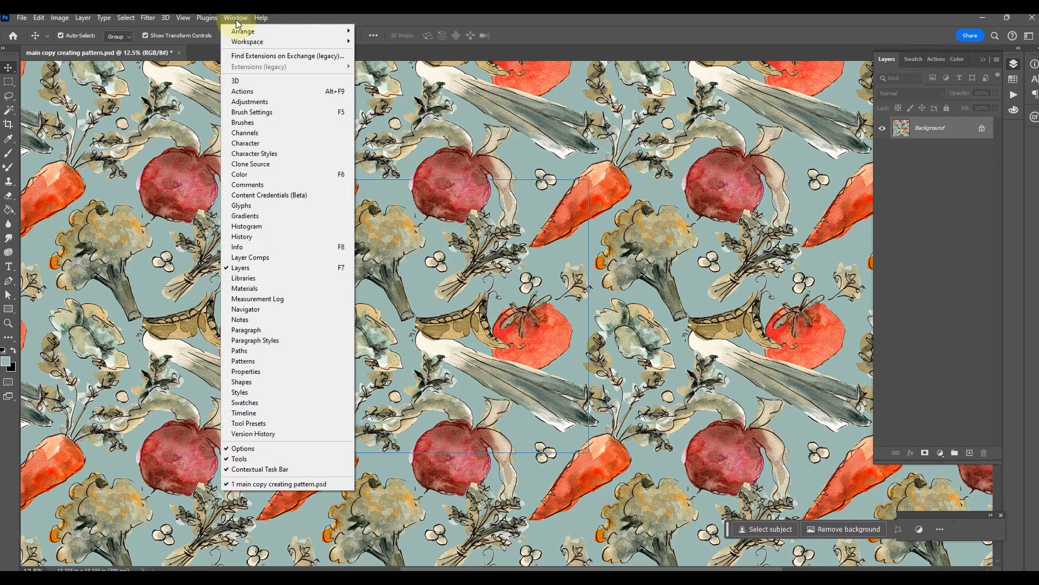
mouse_move(188, 20)
left_click(223, 201)
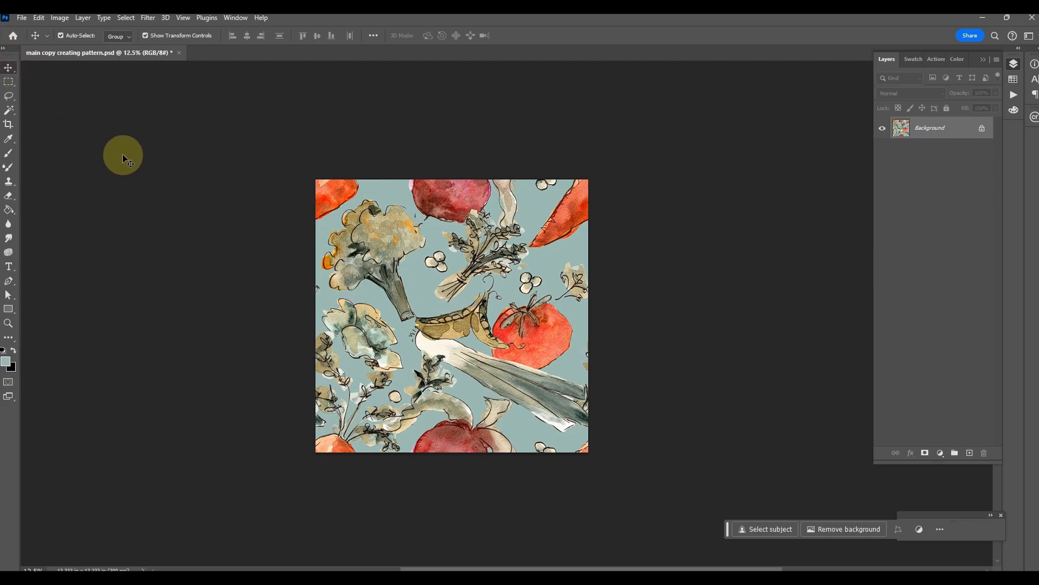
Define the flattened vegetable tile as a pattern named VEGGIES CORRECT
left_click(39, 18)
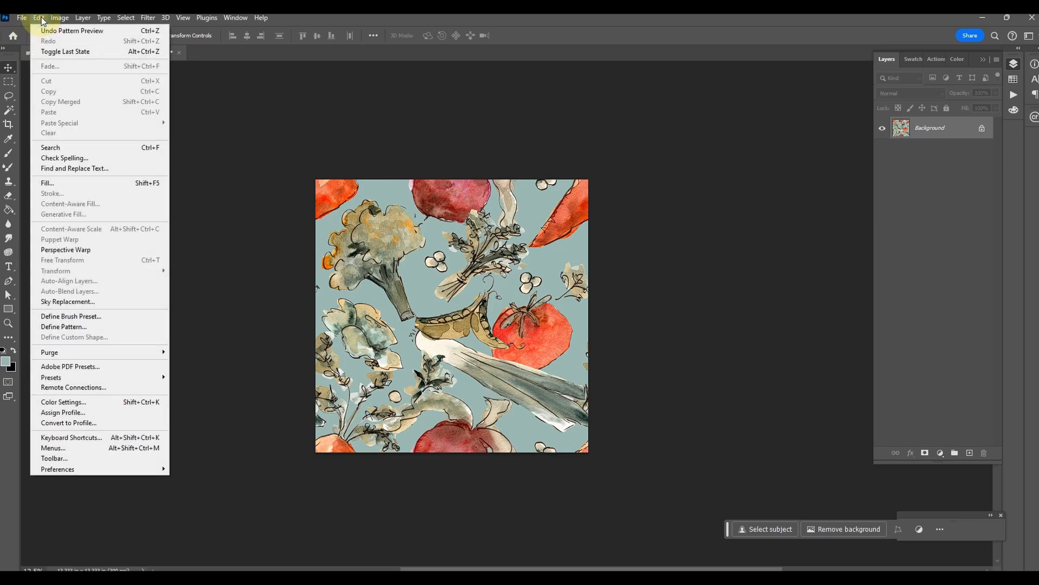
left_click(117, 327)
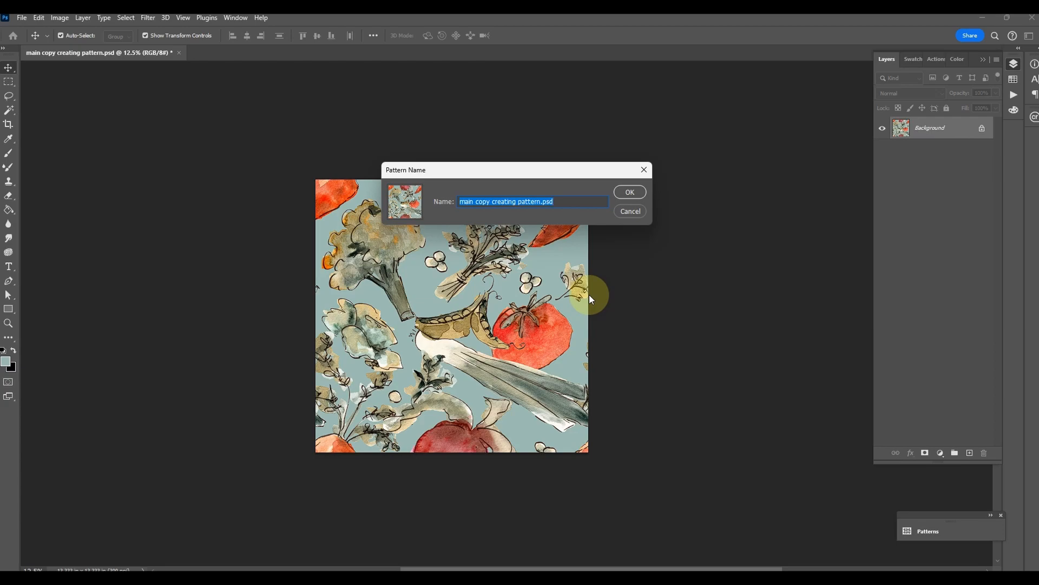
type("VEGGIES")
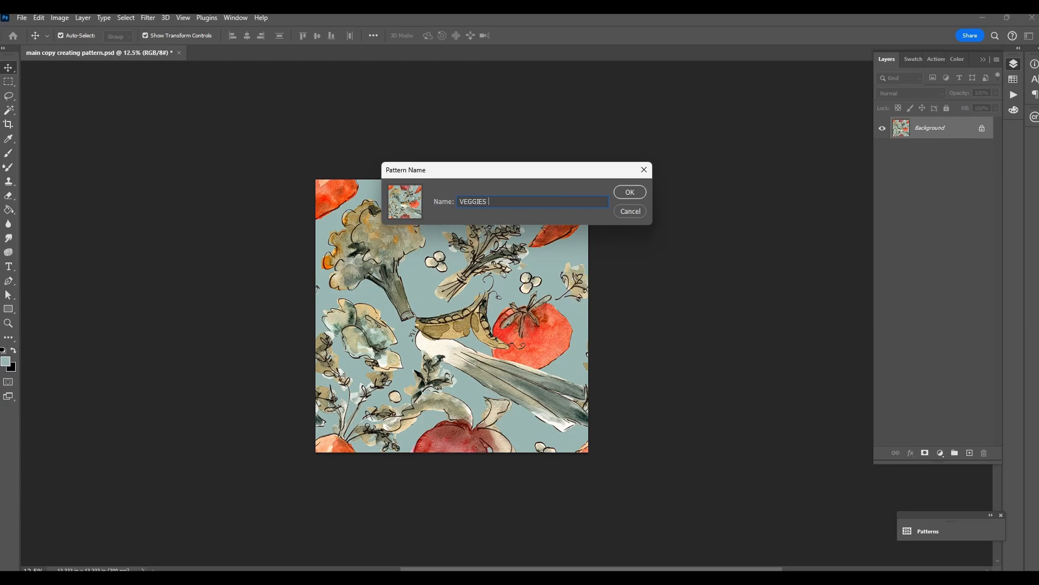
type(" CORRECT")
left_click(631, 194)
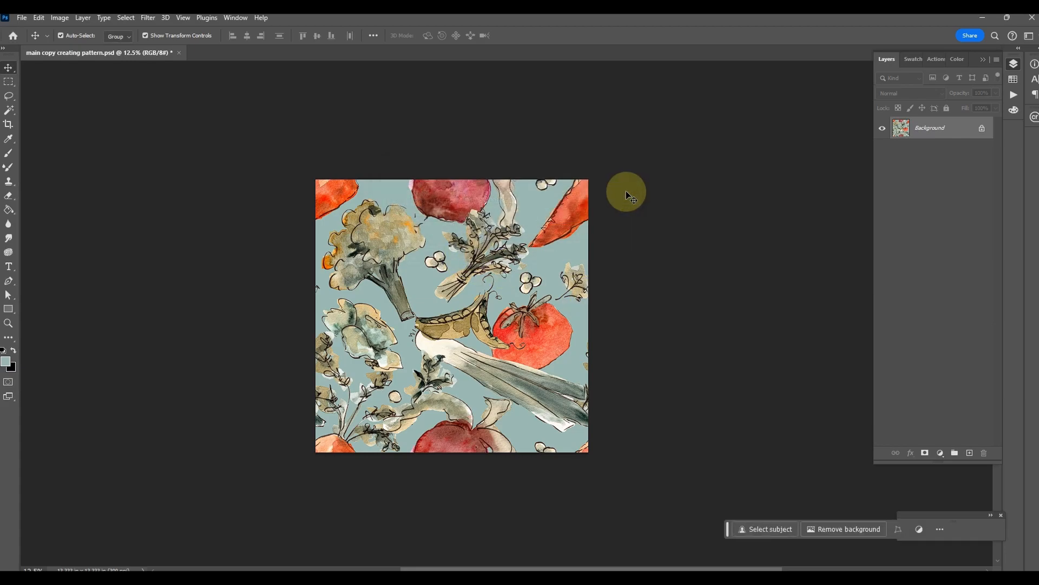
Create a new 6000 x 6000 px document at 300 ppi in RGB Color with a white background
left_click(21, 19)
left_click(27, 29)
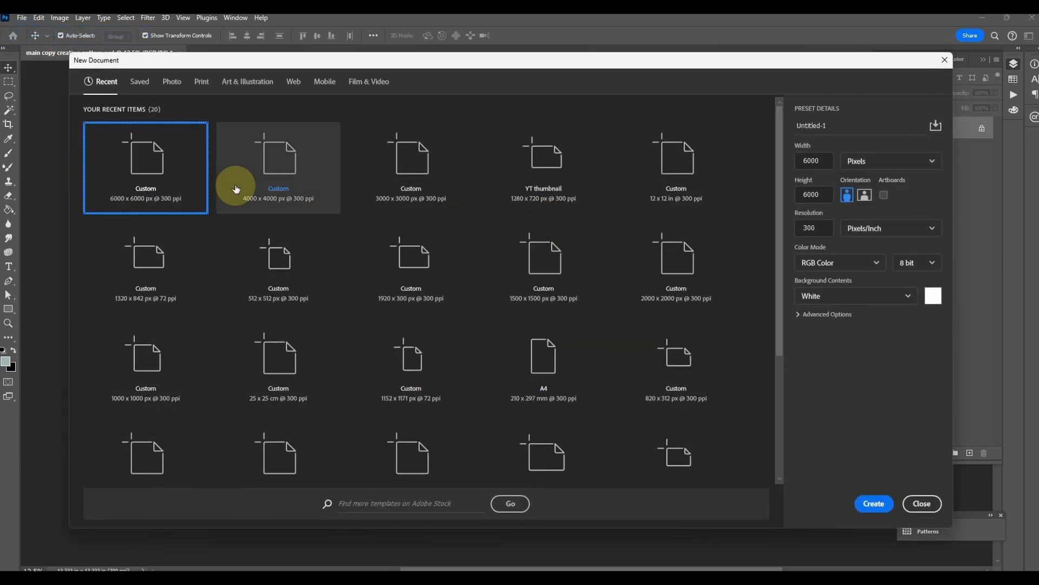
left_click(872, 502)
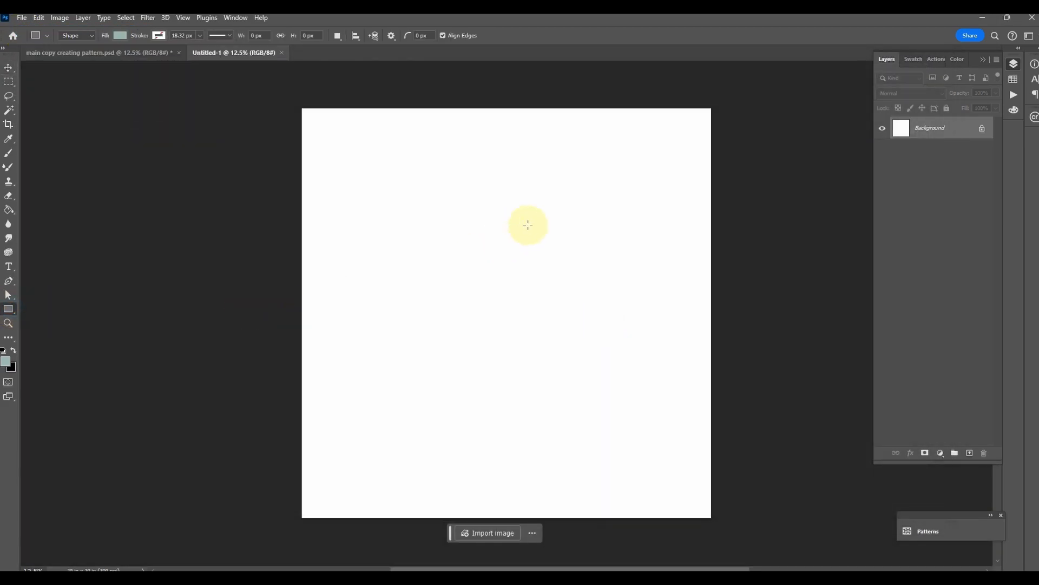
Draw a teal rectangle about 5756 x 5188 px across the blank canvas and return to the Move tool
left_click_drag(311, 139, 704, 493)
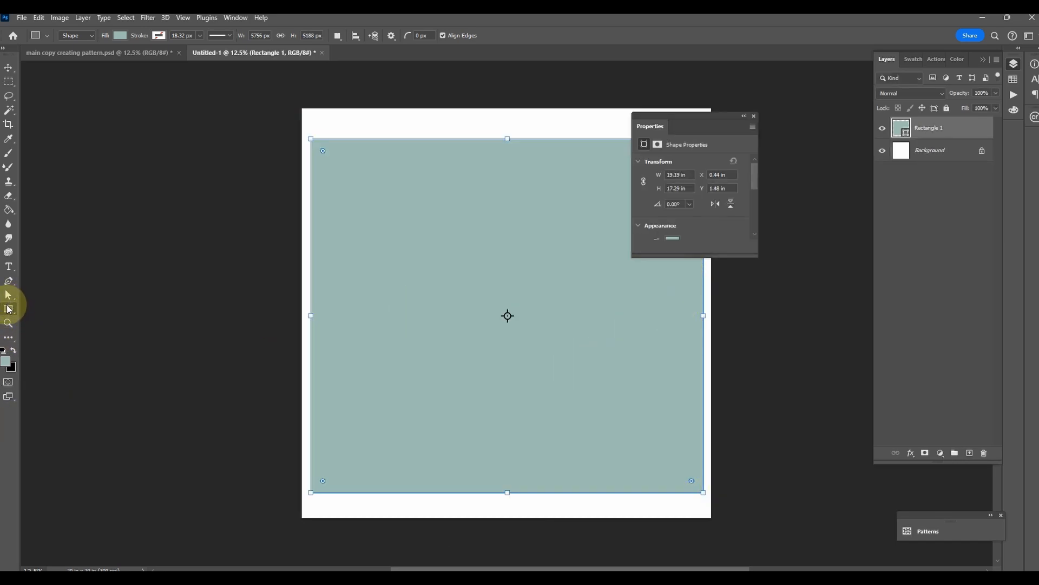
left_click(10, 337)
double_click(9, 337)
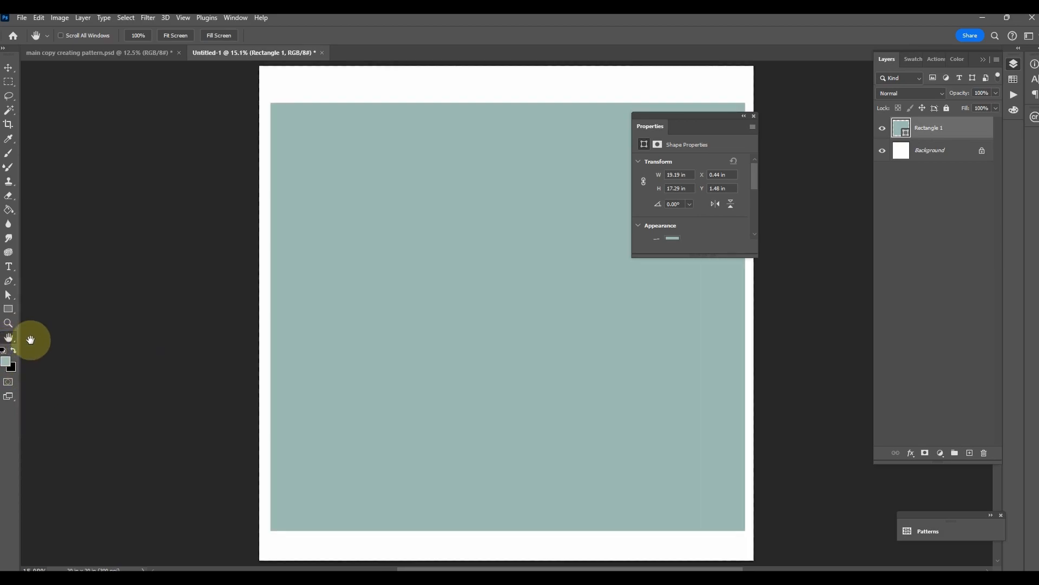
right_click(8, 337)
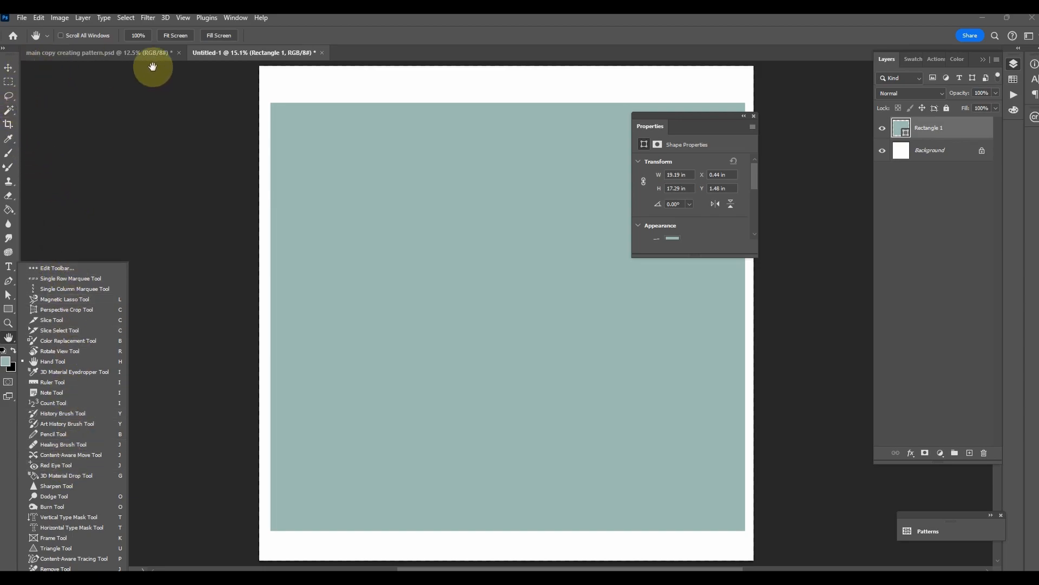
left_click(358, 41)
left_click(8, 67)
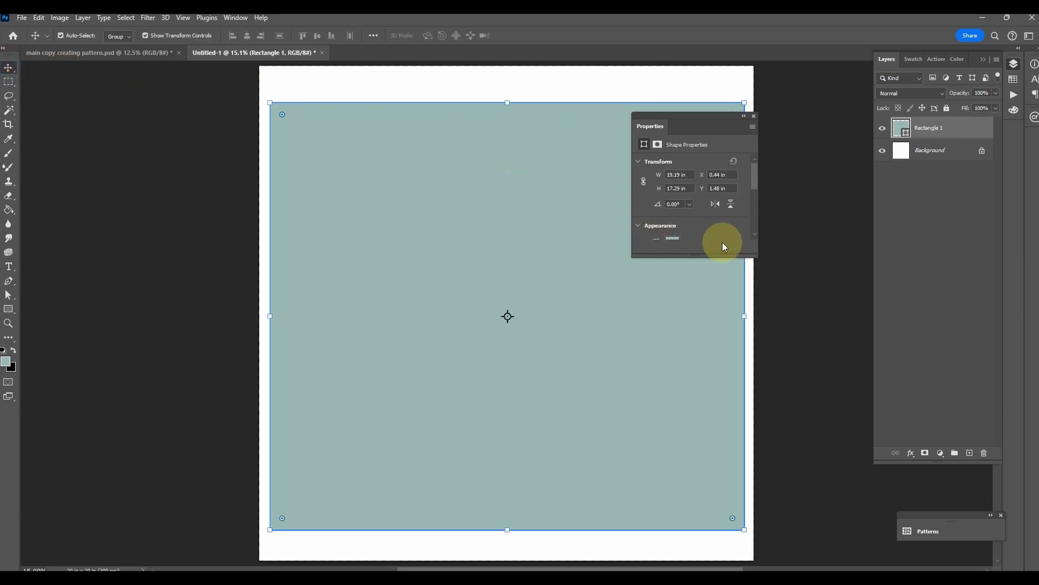
Add a Pattern Overlay to the rectangle layer using the newly defined vegetable pattern
double_click(958, 128)
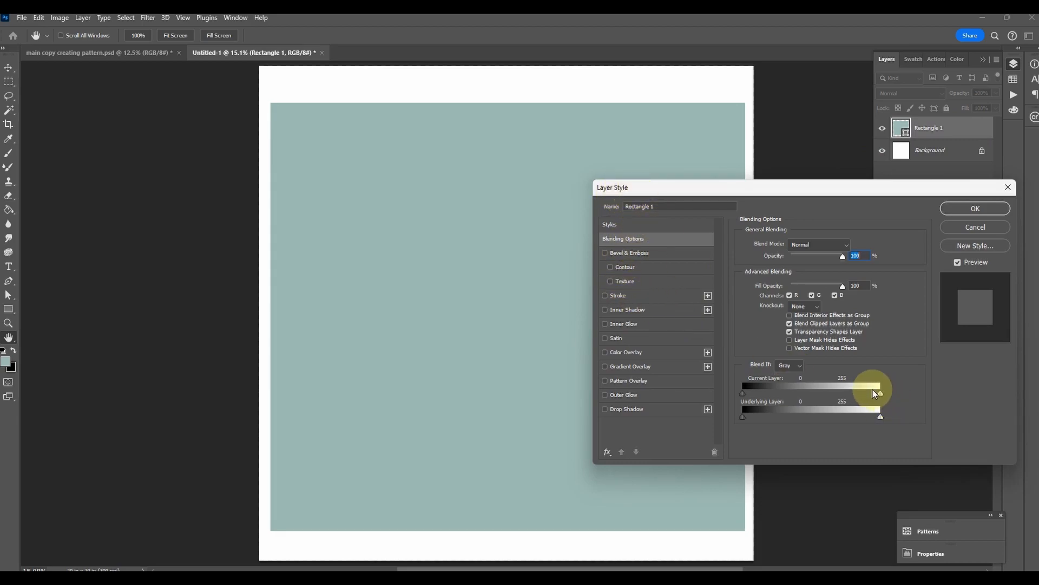
left_click(605, 381)
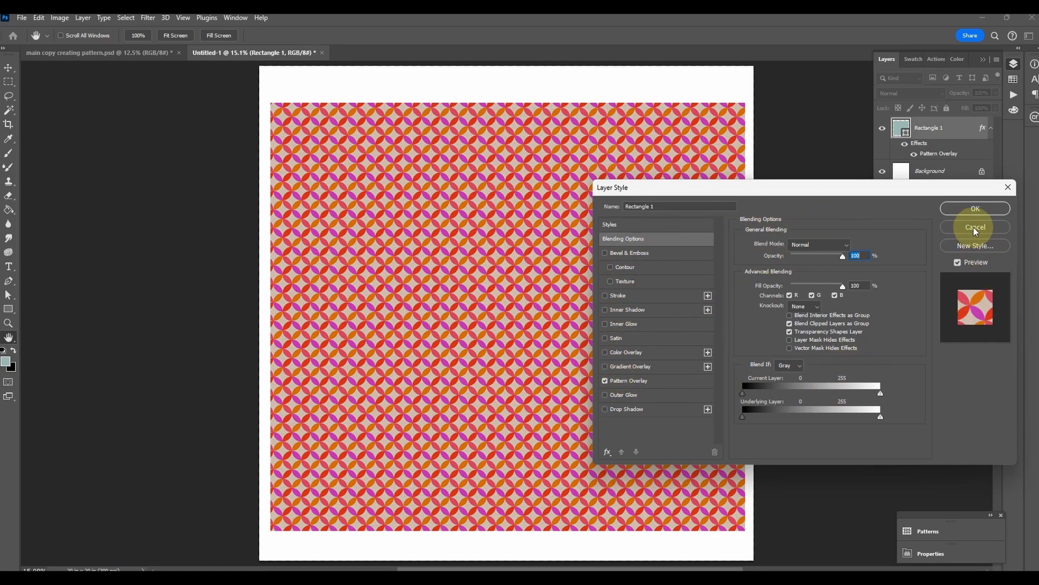
left_click(658, 382)
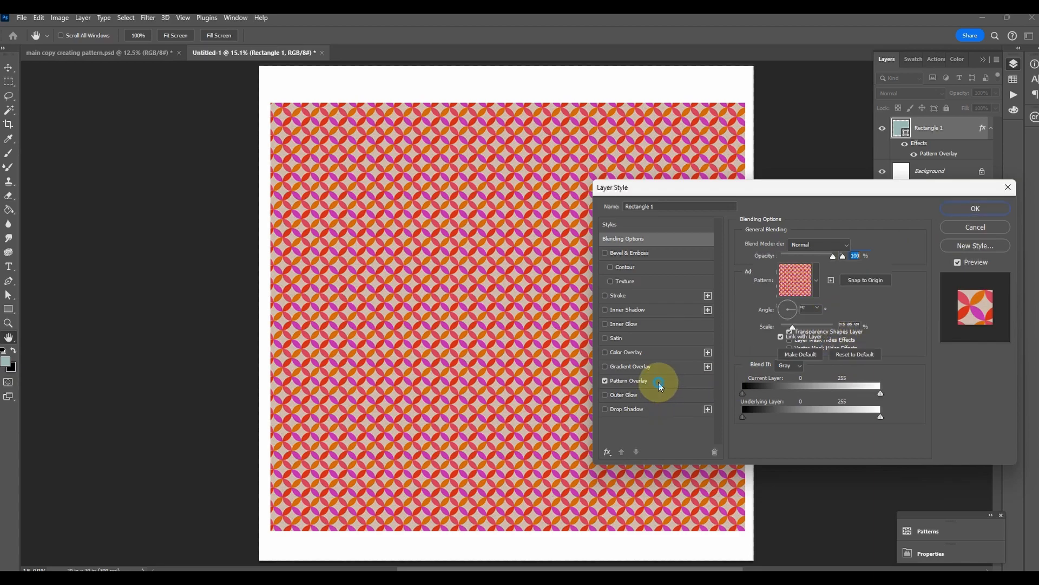
left_click(812, 282)
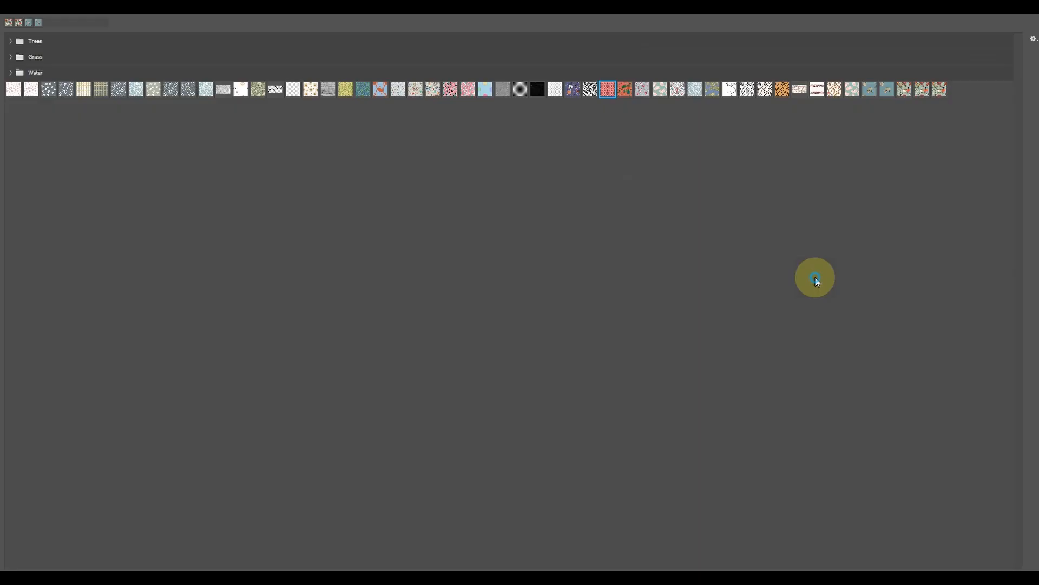
double_click(941, 89)
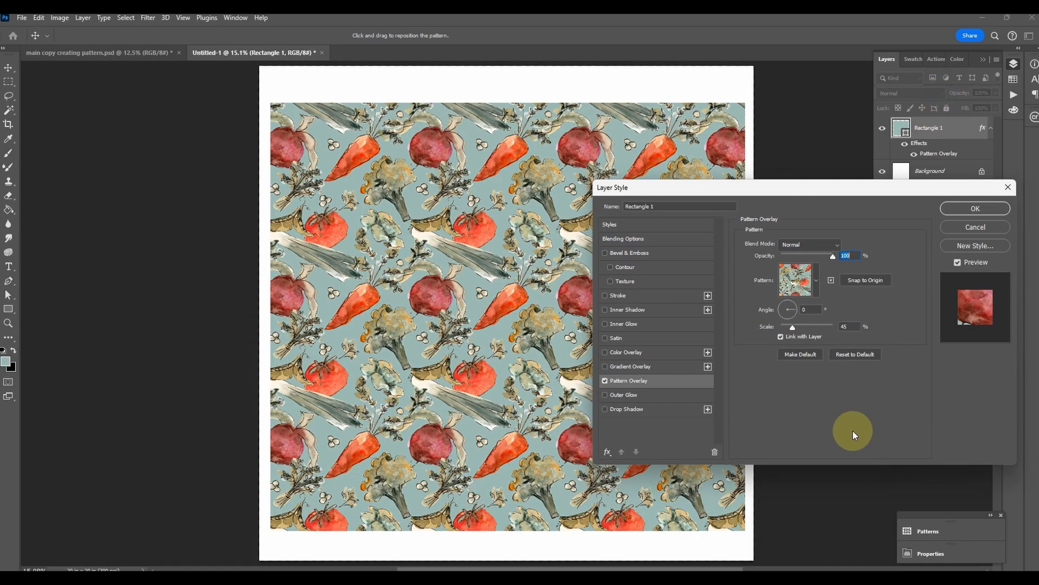
Set the Pattern Overlay's scale to 87% and apply the layer style to the rectangle
left_click_drag(728, 188, 763, 202)
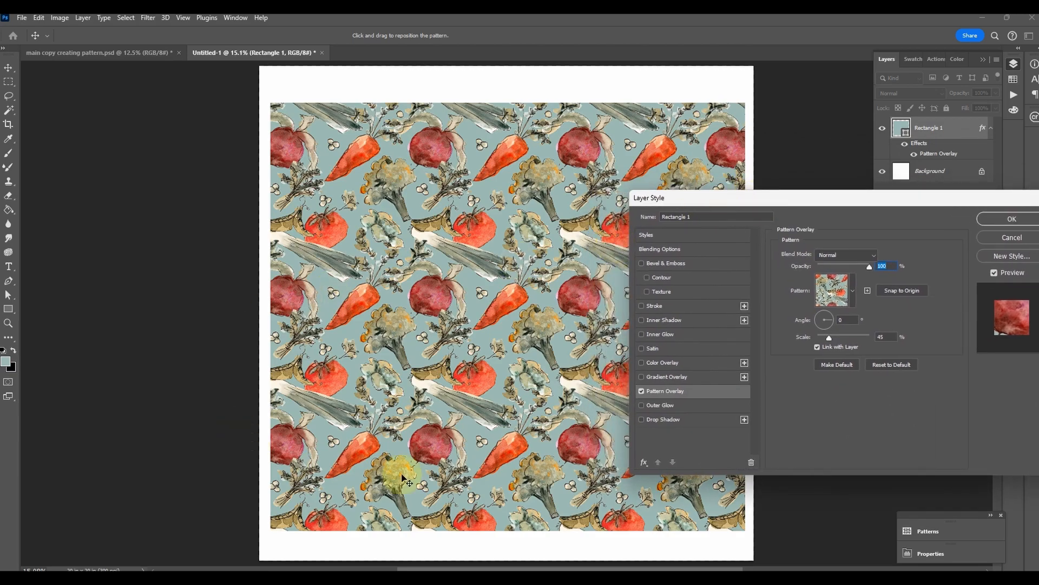
left_click_drag(833, 335, 841, 340)
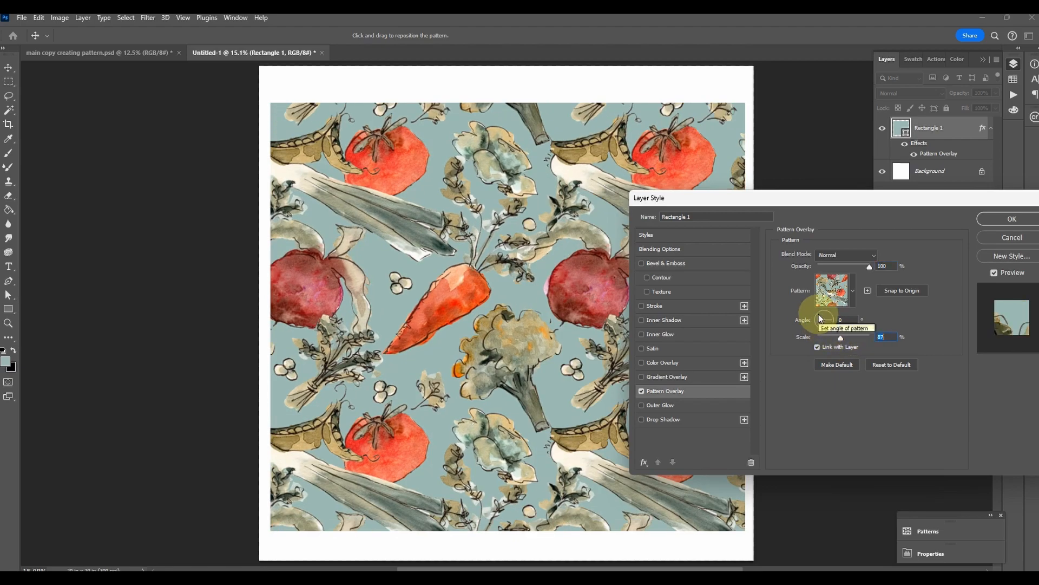
left_click(992, 222)
key("ctrl+minus")
key("ctrl+minus")
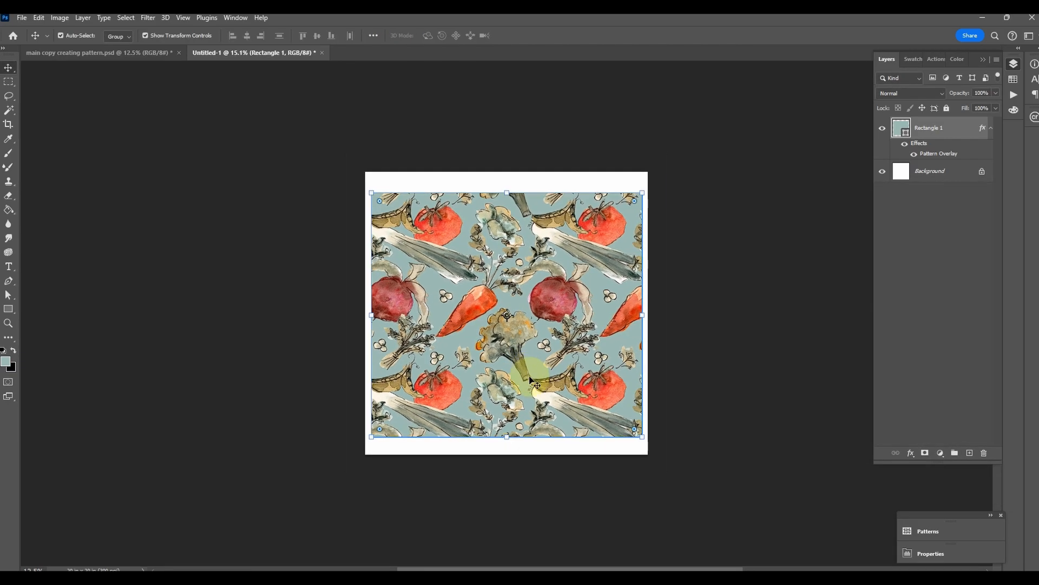
Return to the flattened tile document and examine the carrot's outline and watercolour edge at pixel level
left_click(130, 52)
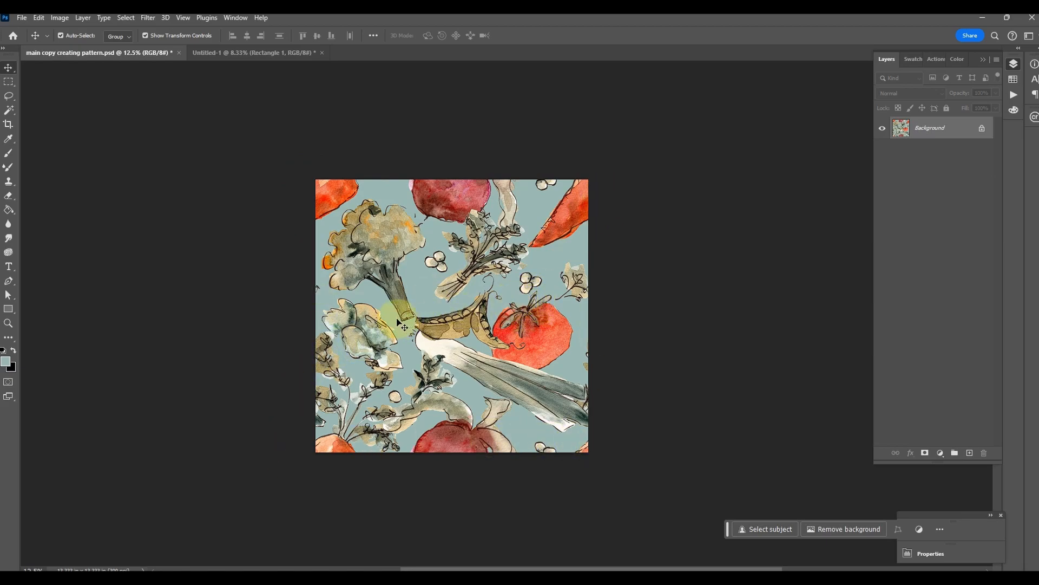
left_click(8, 323)
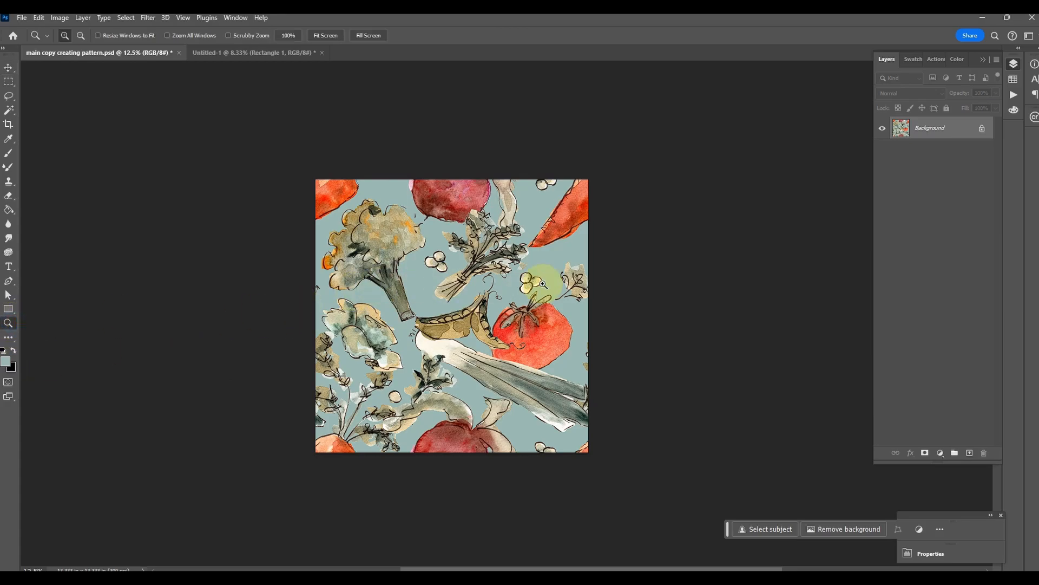
left_click(521, 232)
left_click(583, 206)
left_click(582, 205)
left_click(582, 205)
left_click(582, 206)
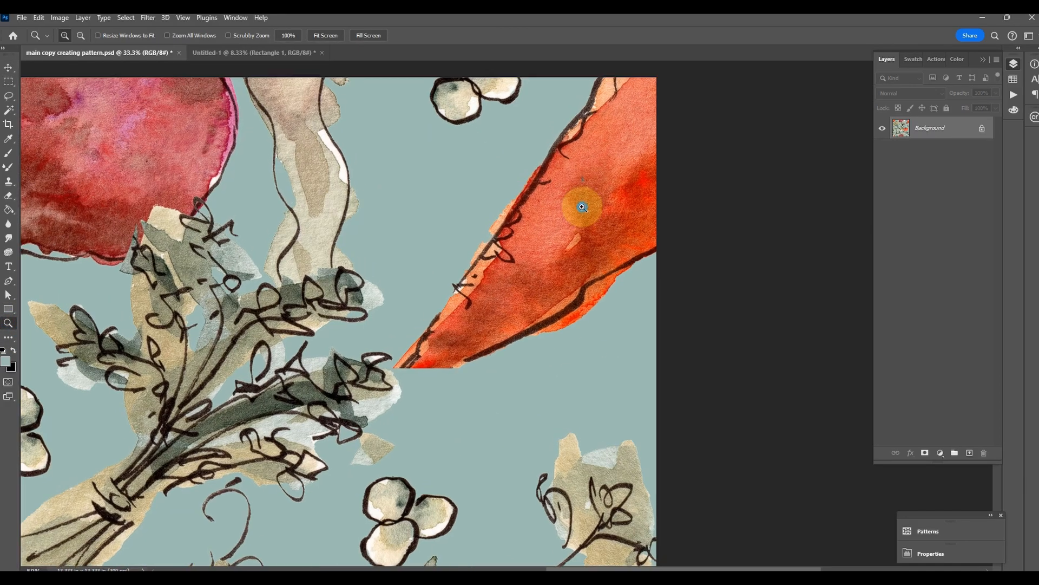
left_click(582, 206)
left_click(578, 207)
left_click(420, 185)
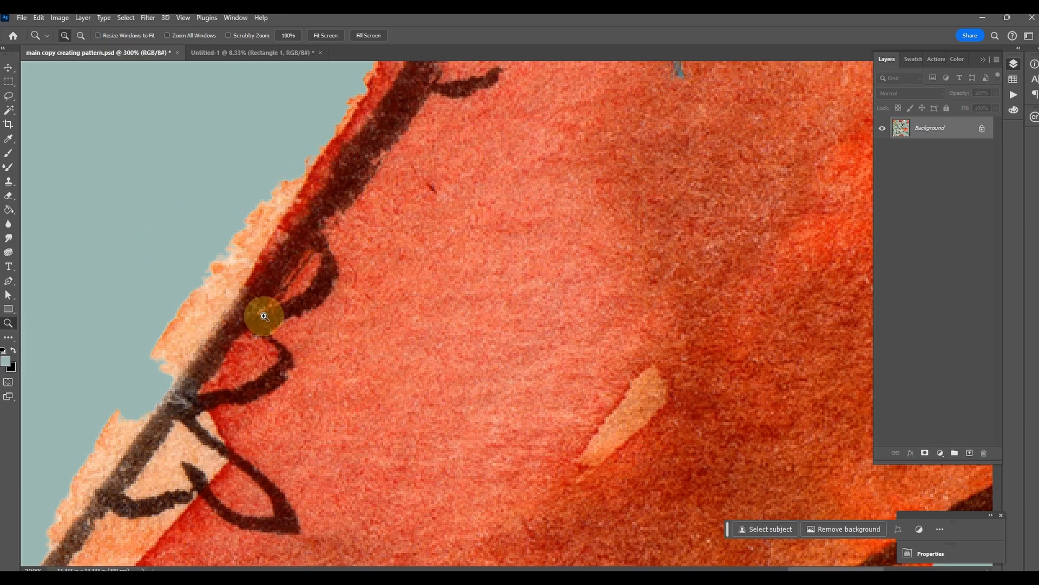
left_click(243, 233)
left_click(248, 231)
left_click(236, 171)
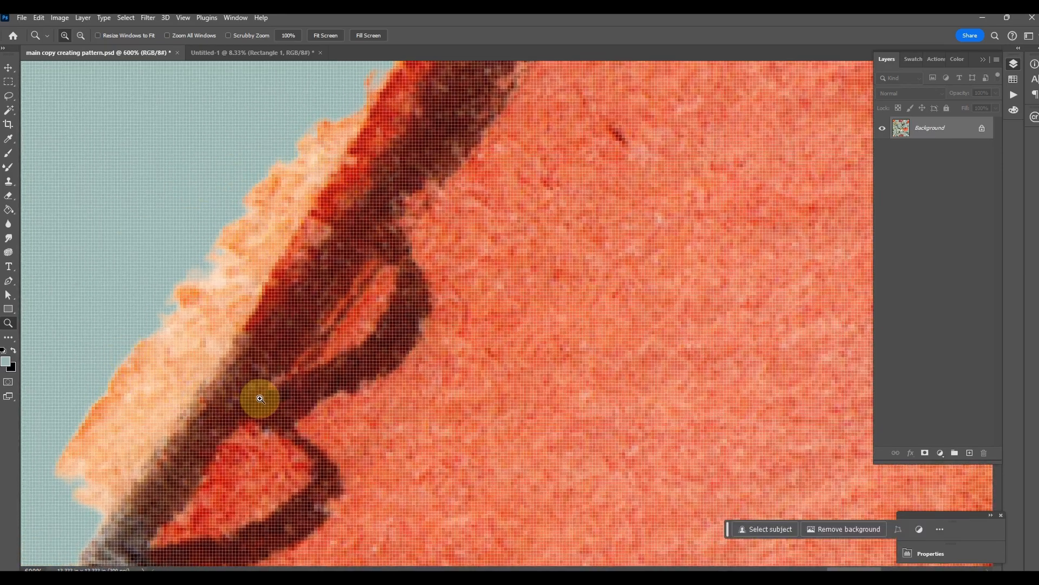
scroll(292, 296, "down", 1)
key("ctrl+minus")
key("ctrl+minus")
key("ctrl+minus")
key("ctrl+minus")
key("ctrl+minus")
key("ctrl+minus")
key("ctrl+minus")
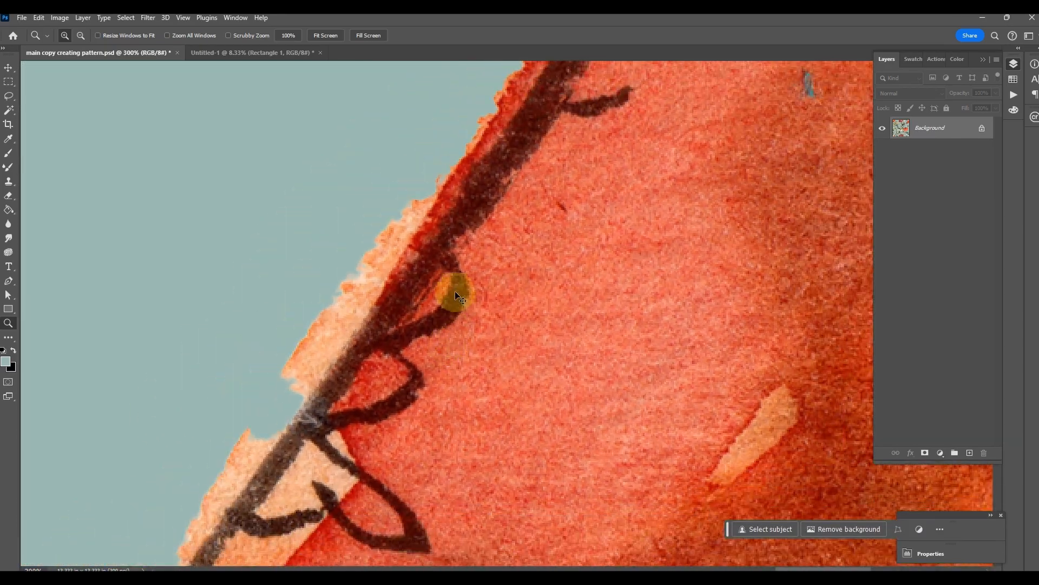
key("ctrl+minus")
key("ctrl+minus")
key("ctrl+plus")
key("ctrl+minus")
key("ctrl+minus")
key("ctrl+minus")
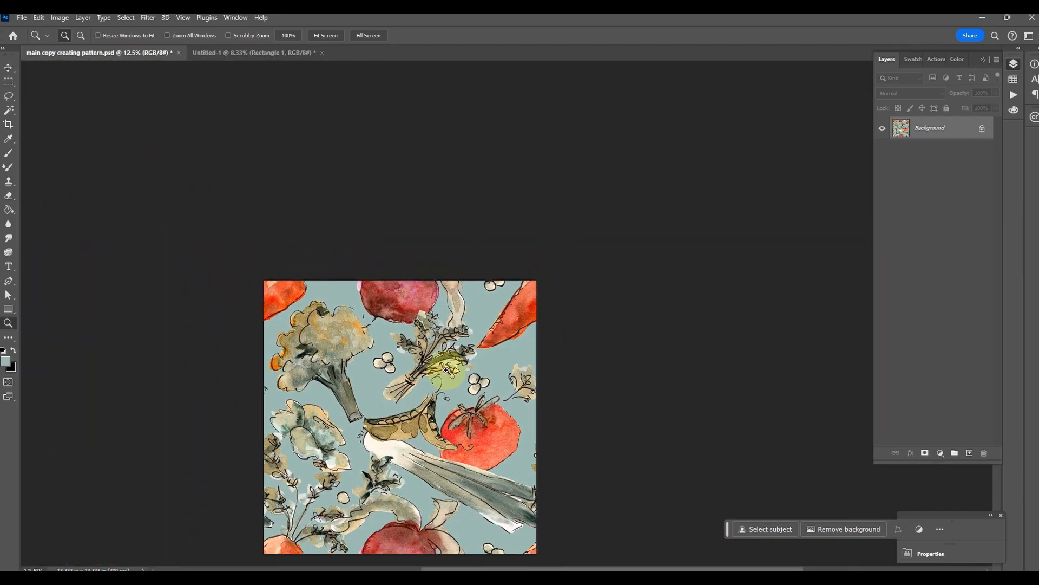
left_click_drag(417, 418, 470, 317)
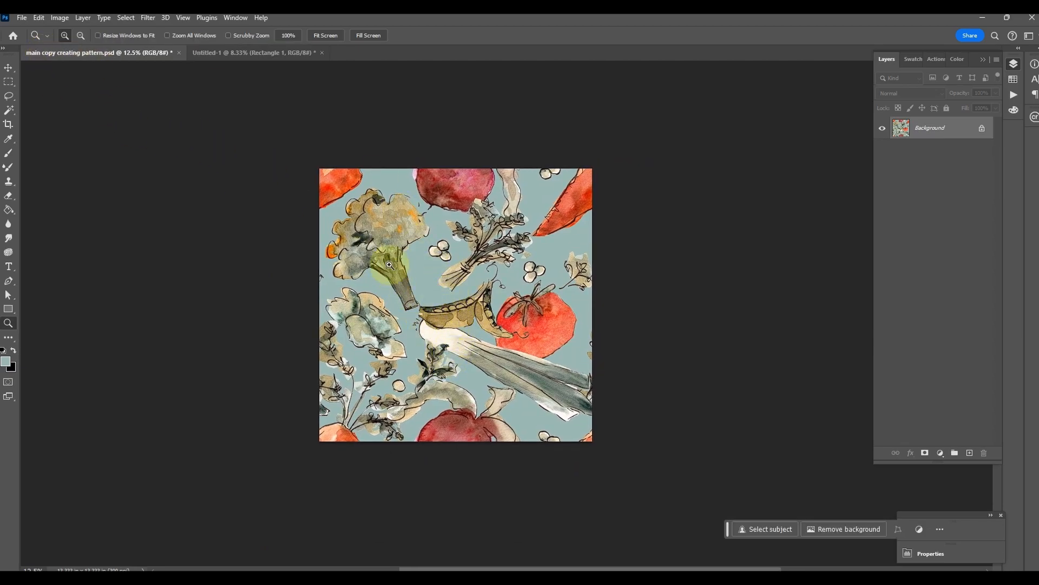
Inspect the broccoli, pea pod, tomato and leek in the flattened tile at close range
left_click(379, 223)
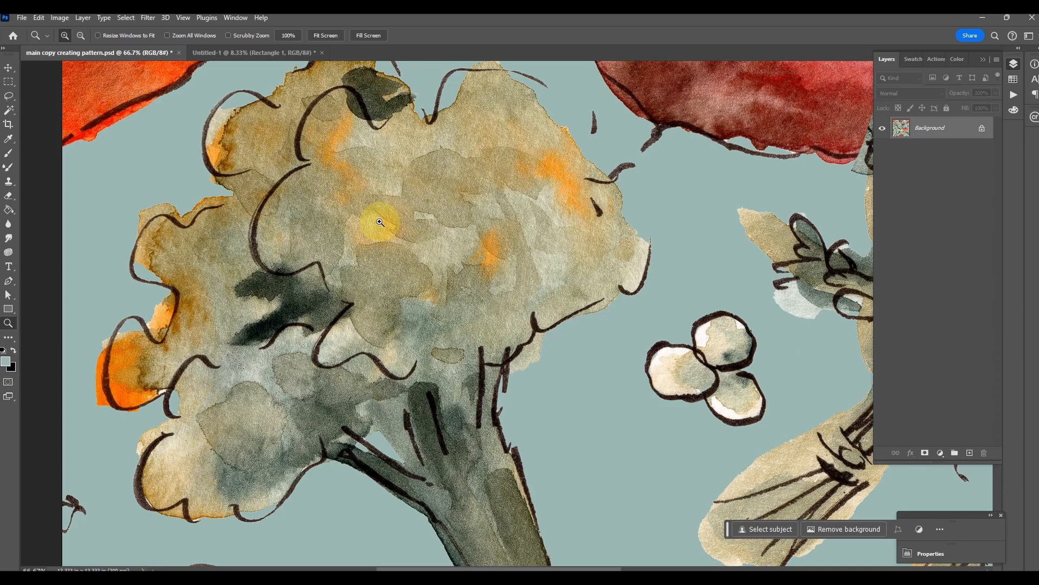
key("ctrl+minus")
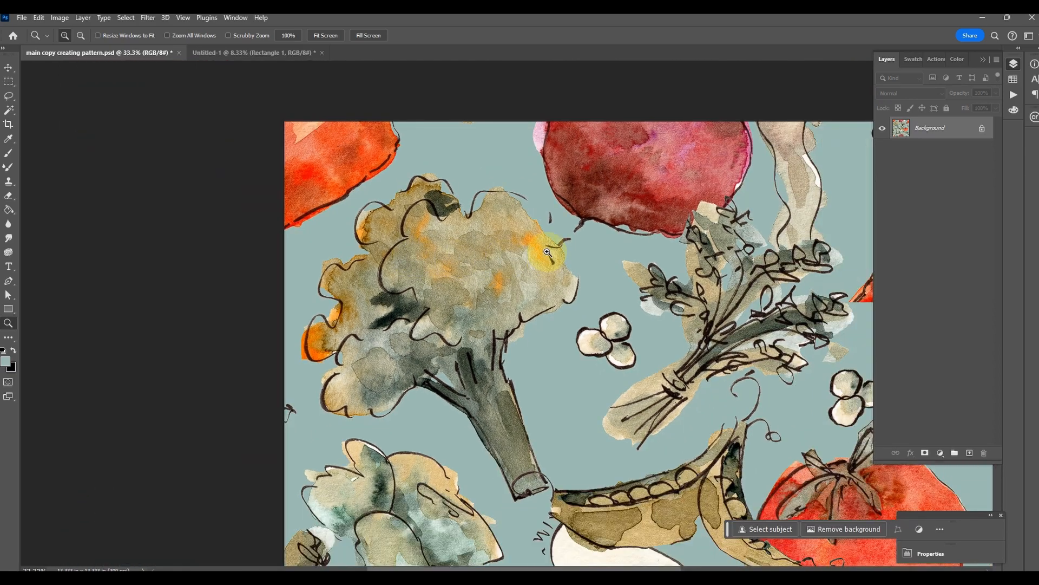
left_click_drag(806, 388, 573, 185)
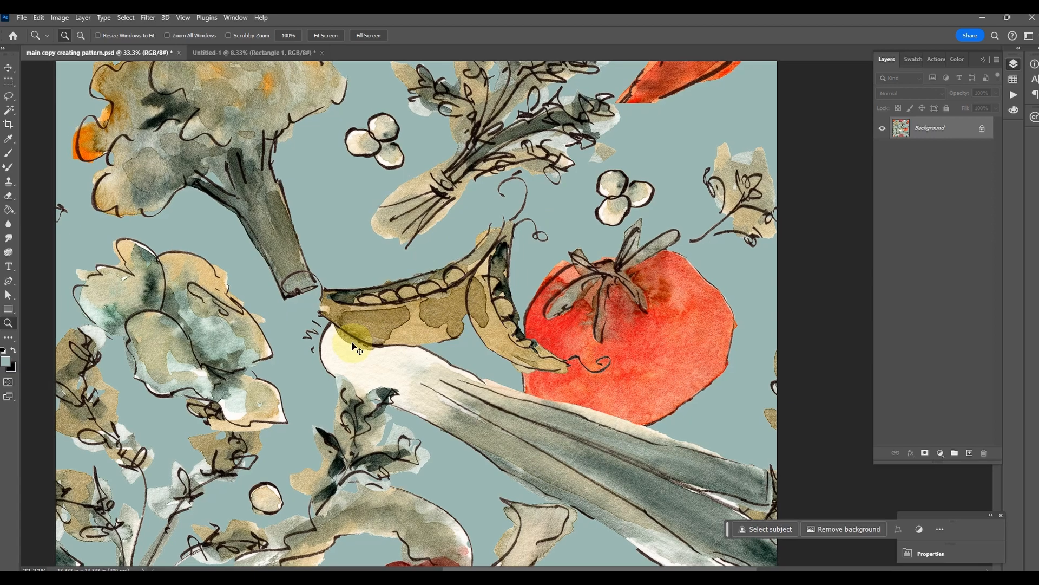
key("ctrl+minus")
key("ctrl+minus")
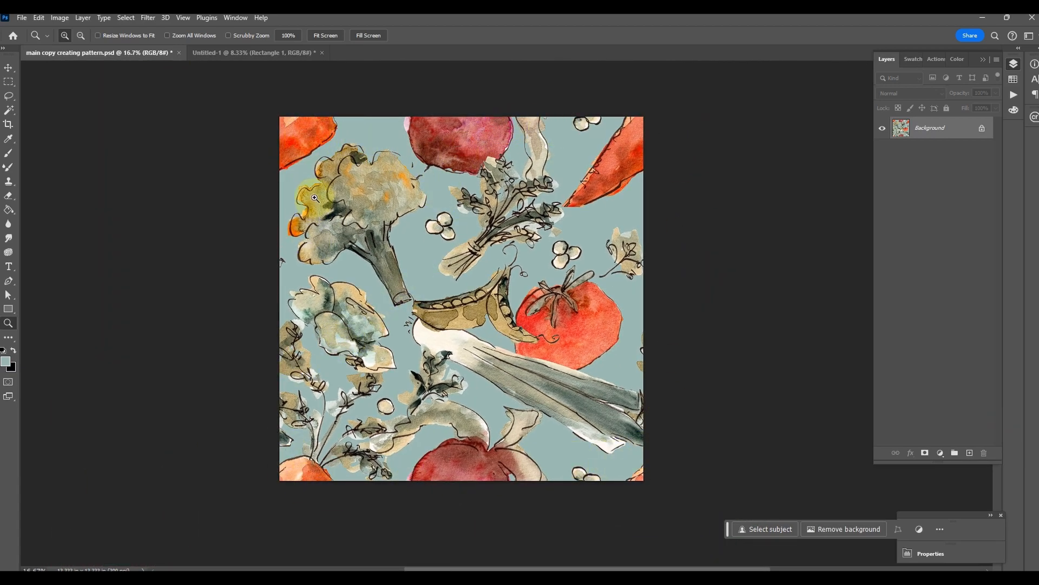
Switch to the untitled document and examine how the vegetable pattern repeats across the filled rectangle
left_click(211, 54)
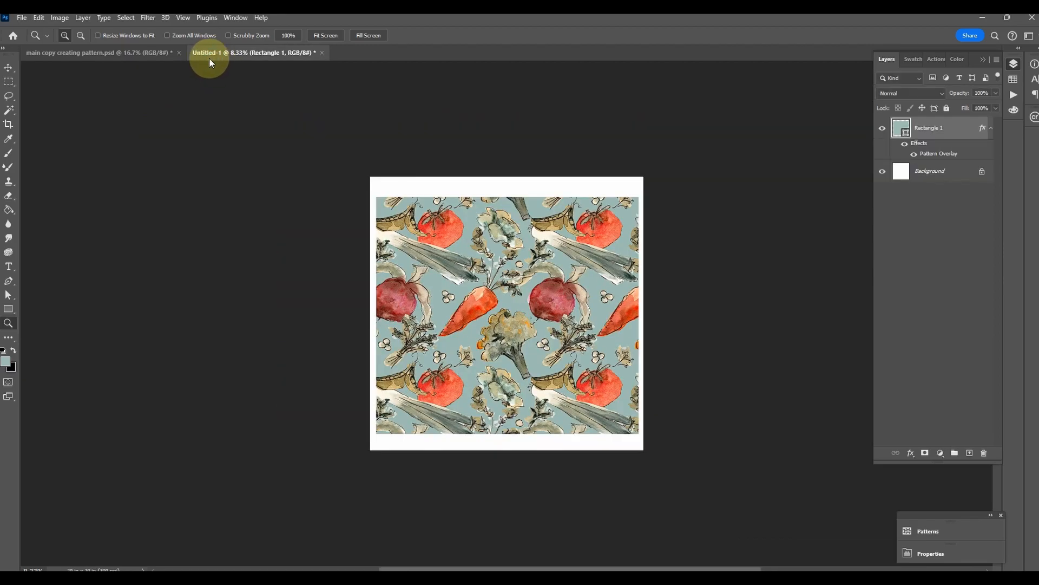
left_click(527, 288)
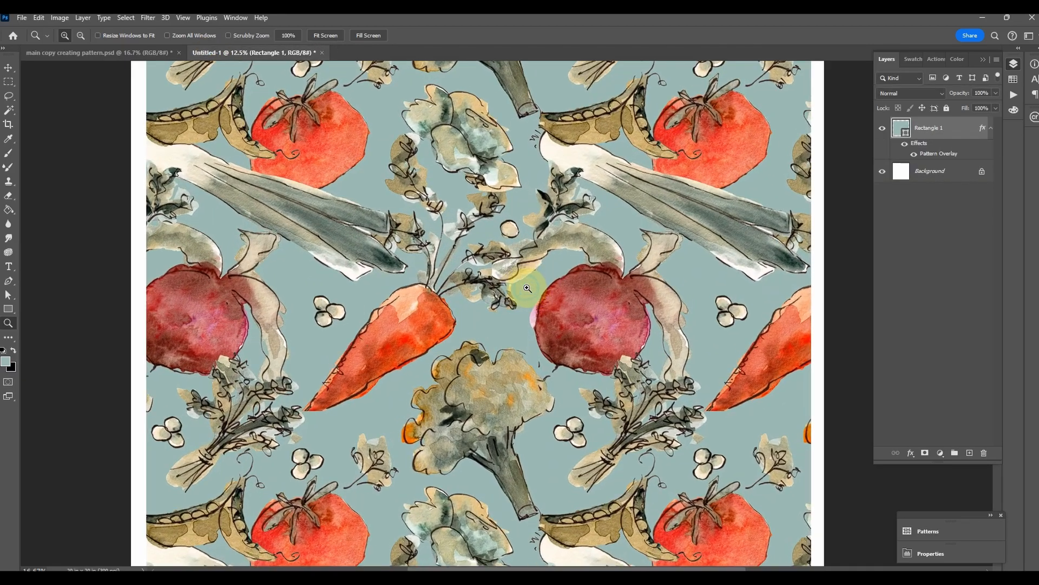
left_click(528, 288)
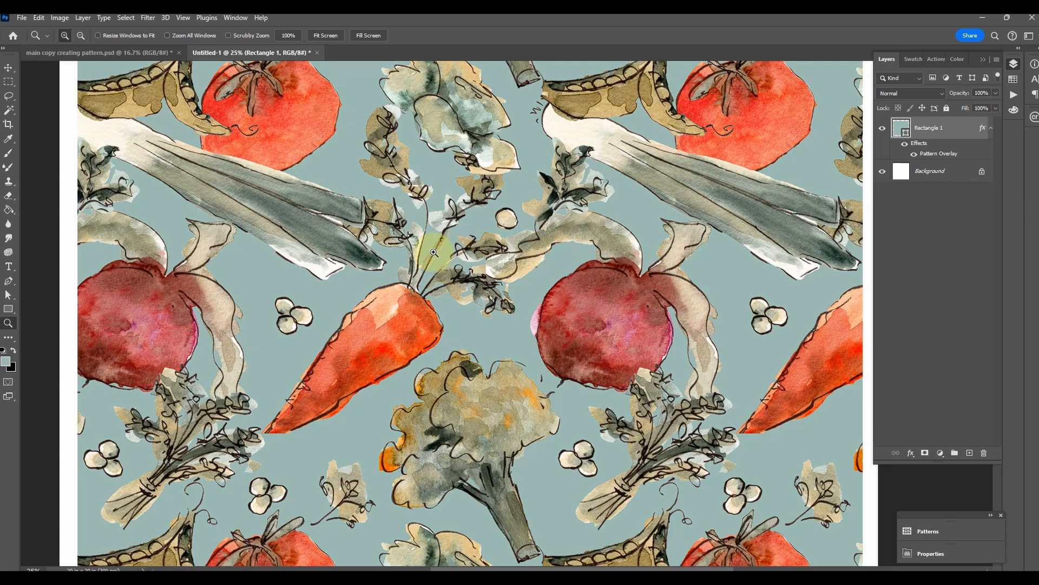
left_click_drag(320, 424, 496, 142)
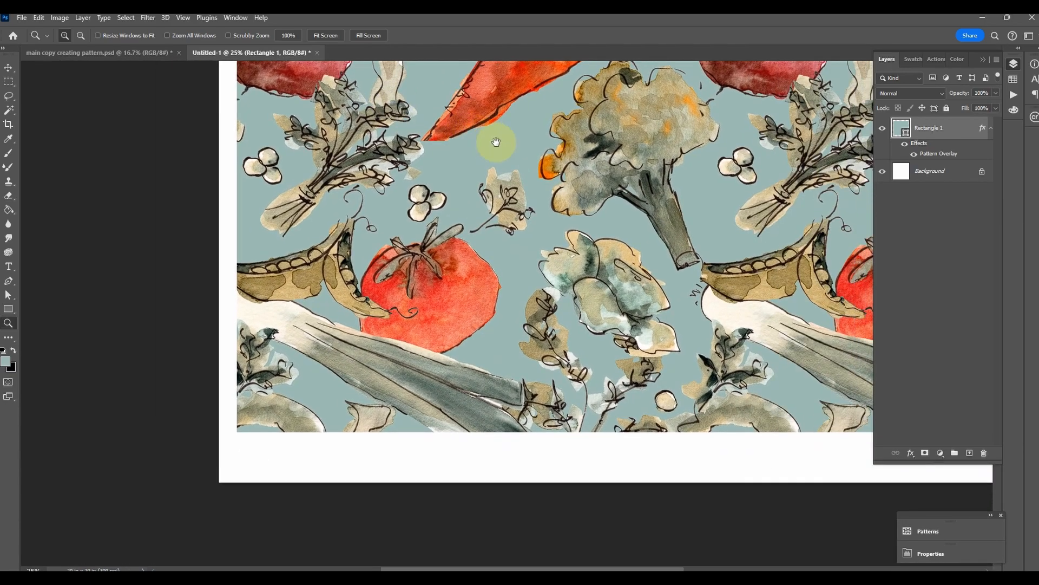
left_click_drag(601, 190, 470, 351)
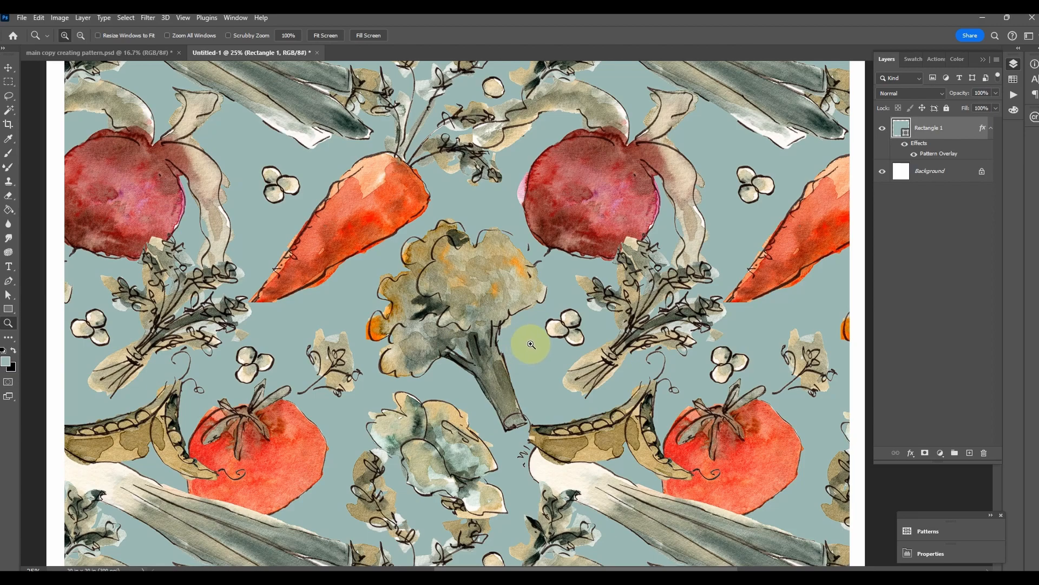
left_click(409, 346, "alt")
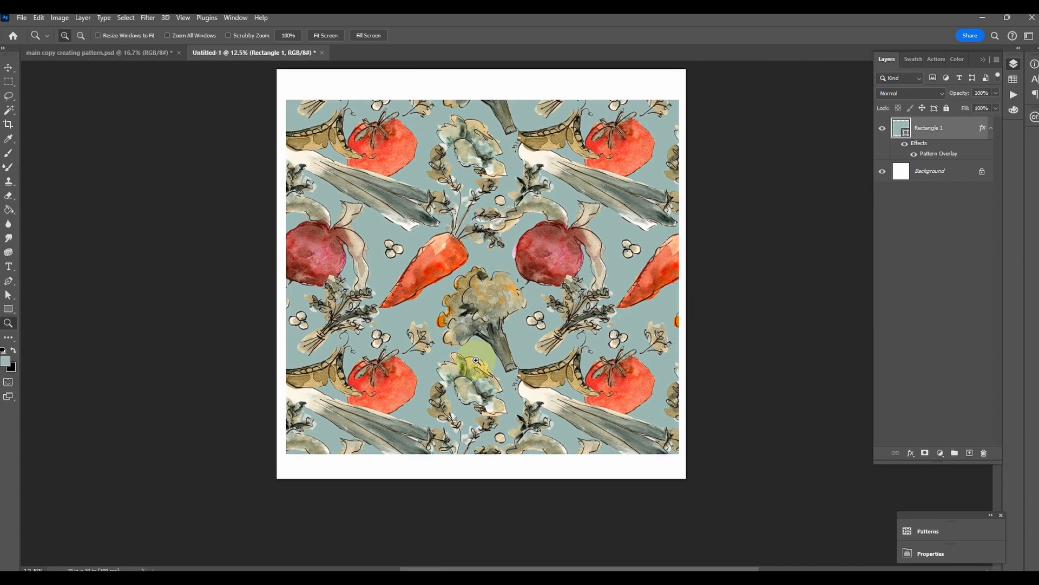